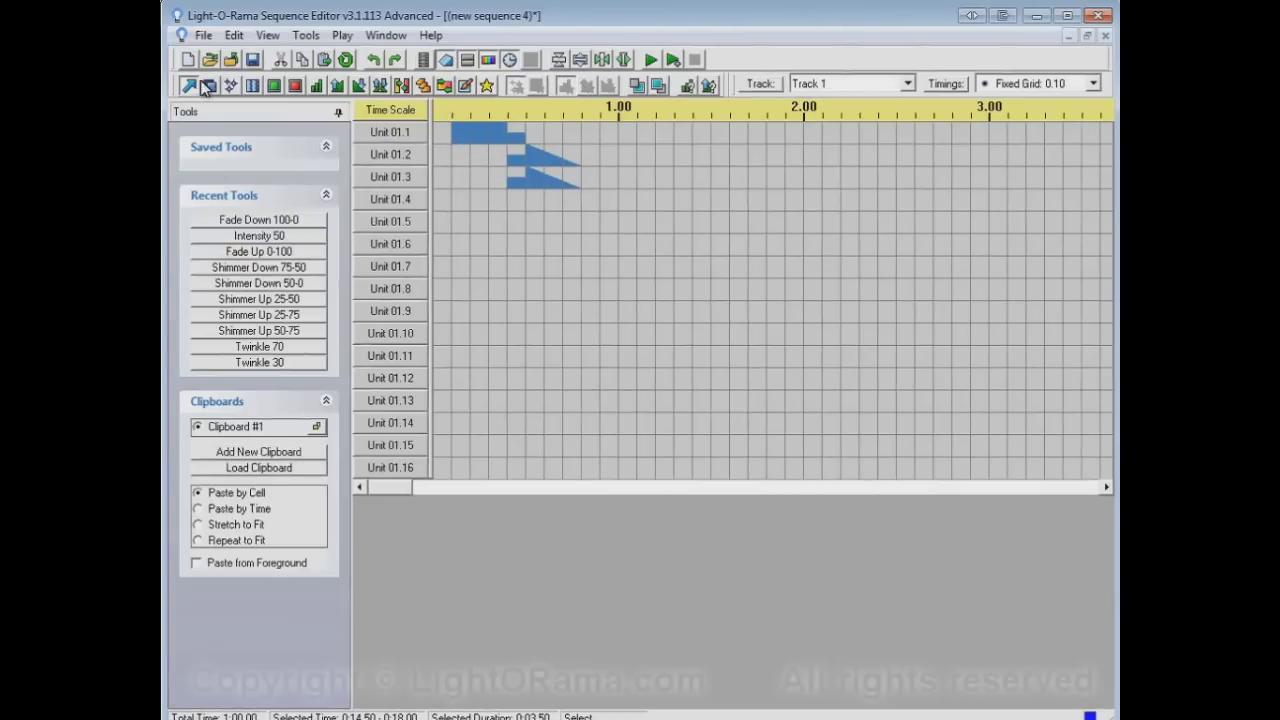
Copy the Units 01.1–01.3 effects from 0.10 to 0.80 and paste them starting at Unit 01.6
drag(463, 138, 574, 177)
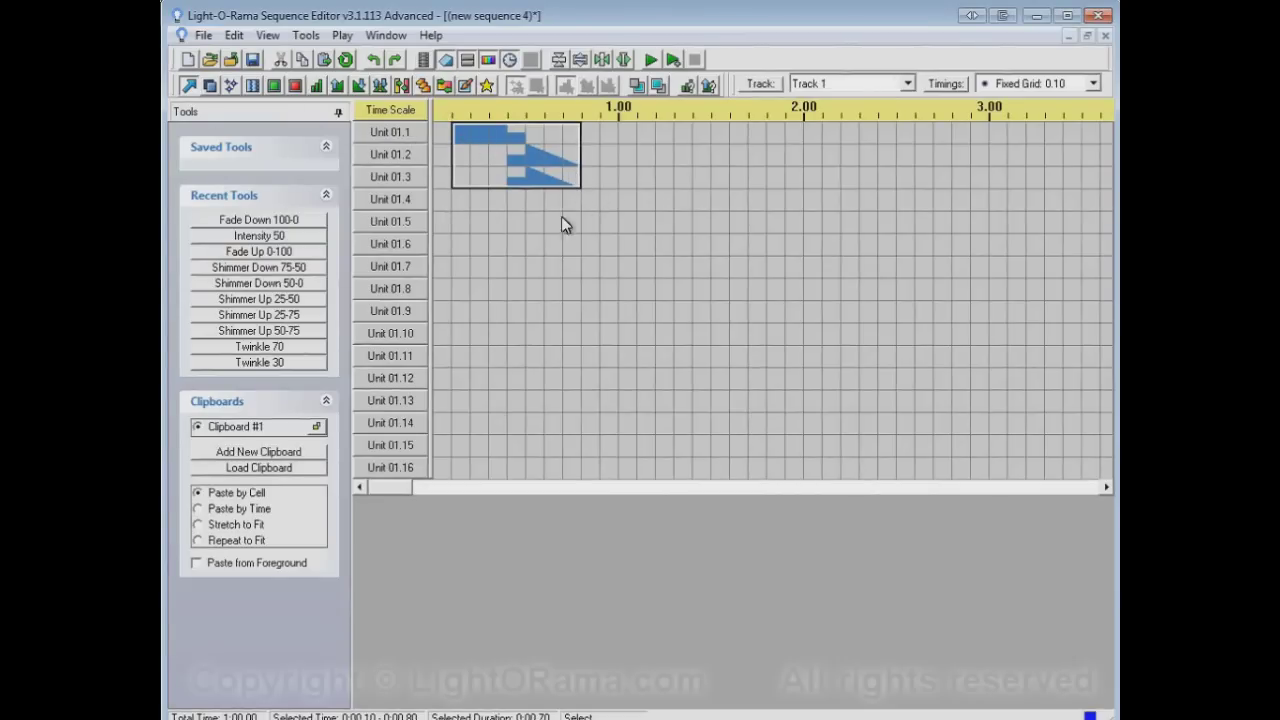
right_click(520, 176)
click(593, 390)
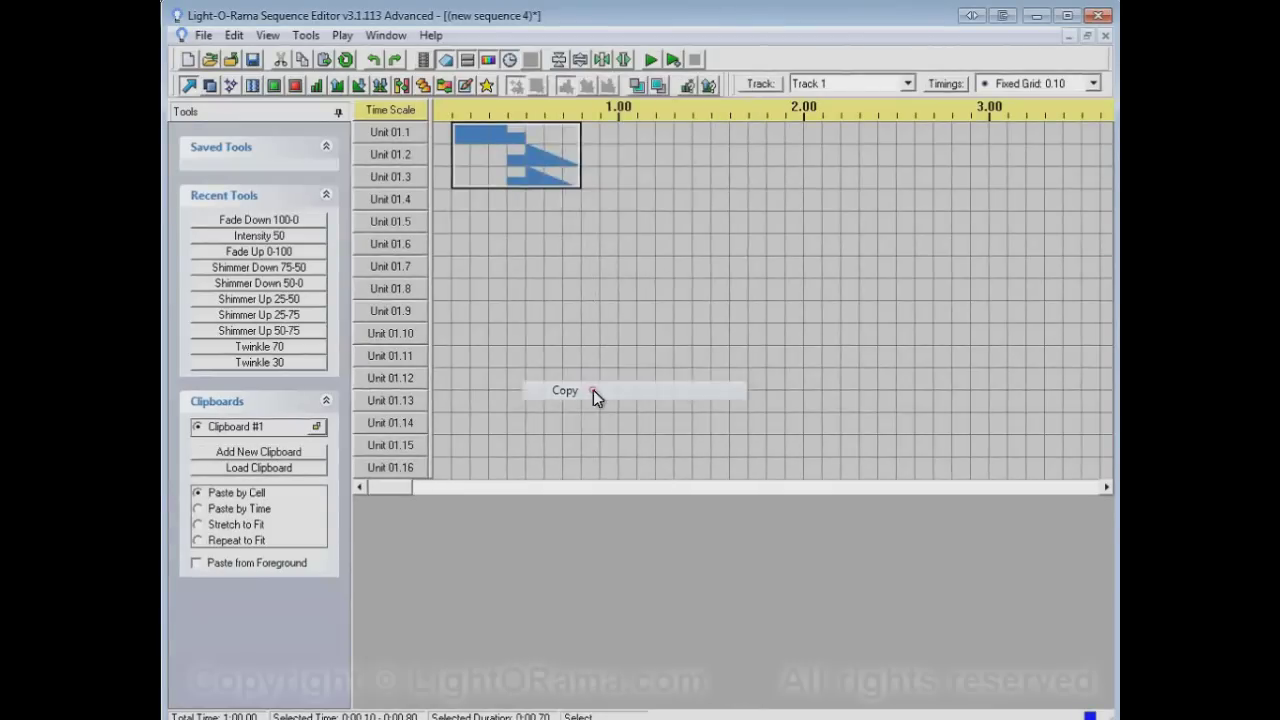
right_click(461, 250)
click(506, 434)
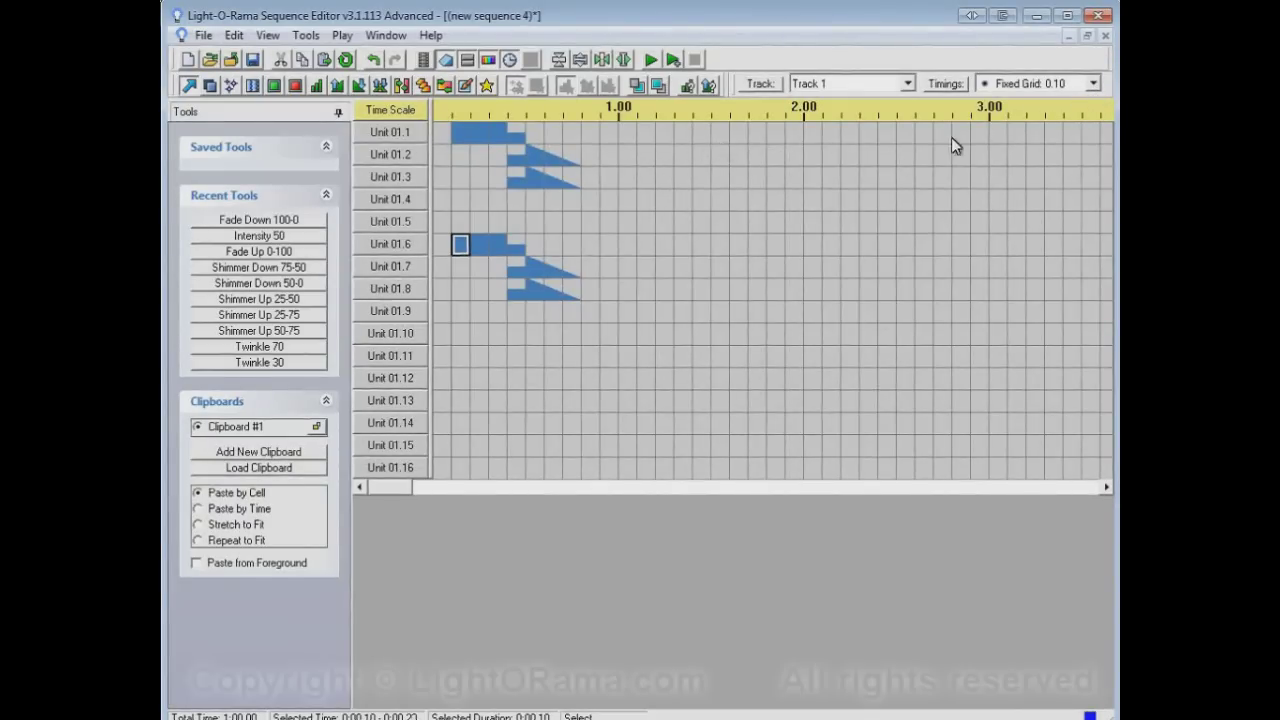
On a 0.50 timing grid, paste the pattern at Unit 01.10, stretching it to about 3.5 seconds
click(1093, 83)
click(1060, 168)
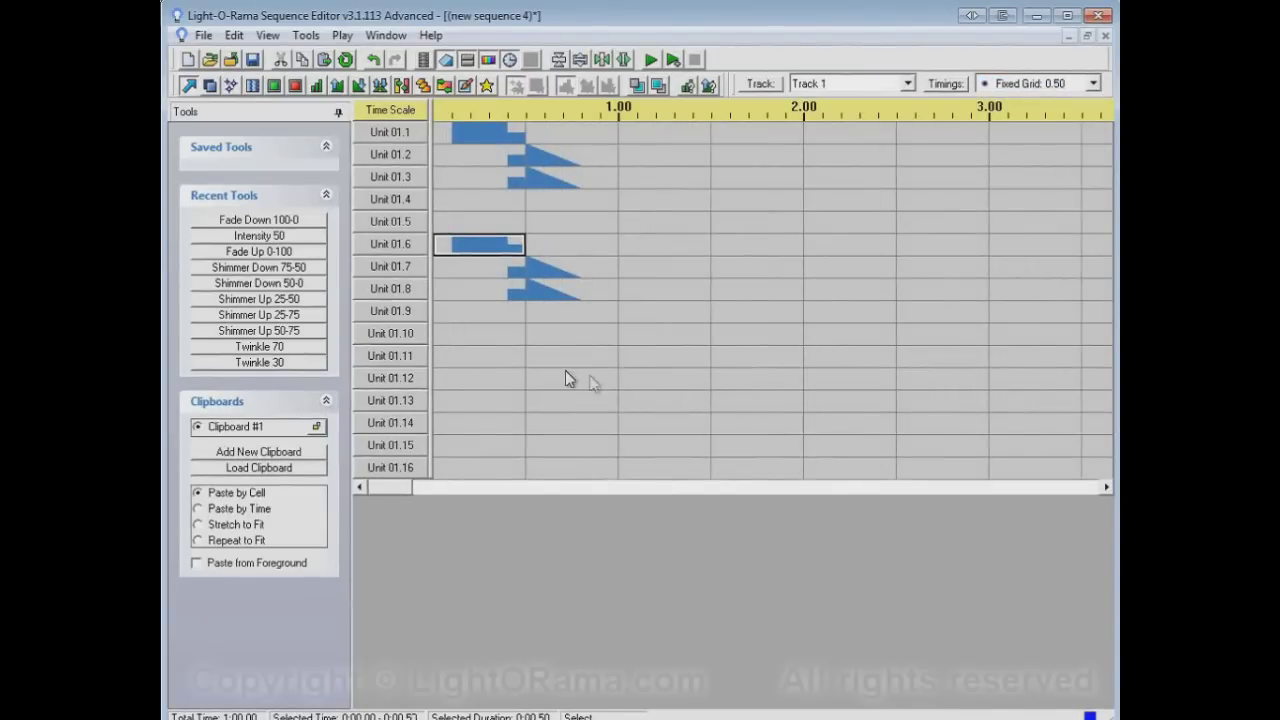
click(474, 343)
right_click(474, 343)
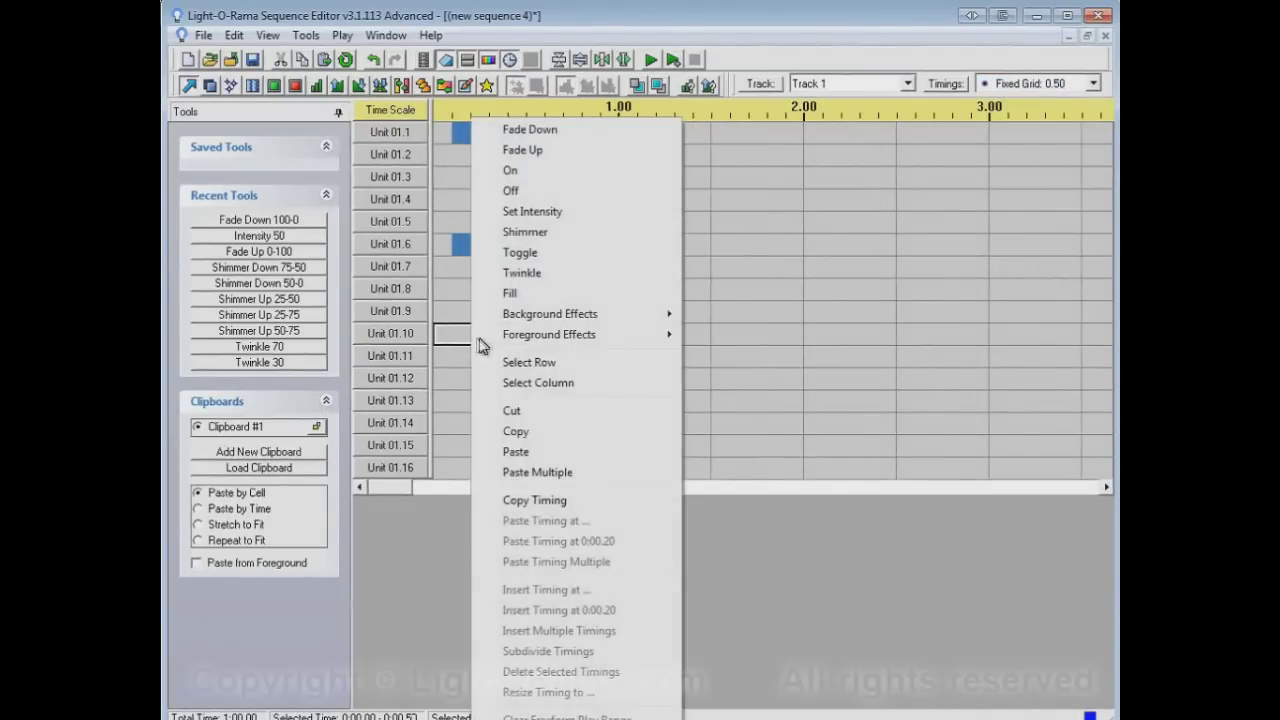
click(540, 452)
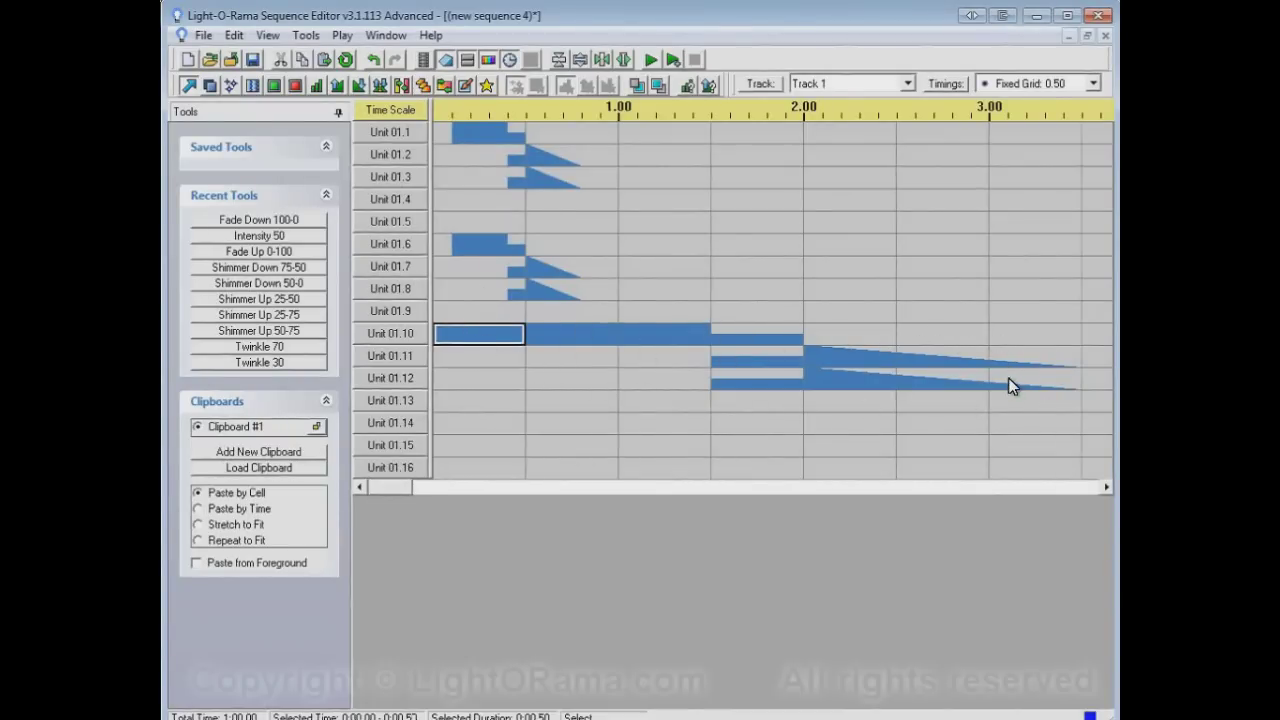
click(1093, 84)
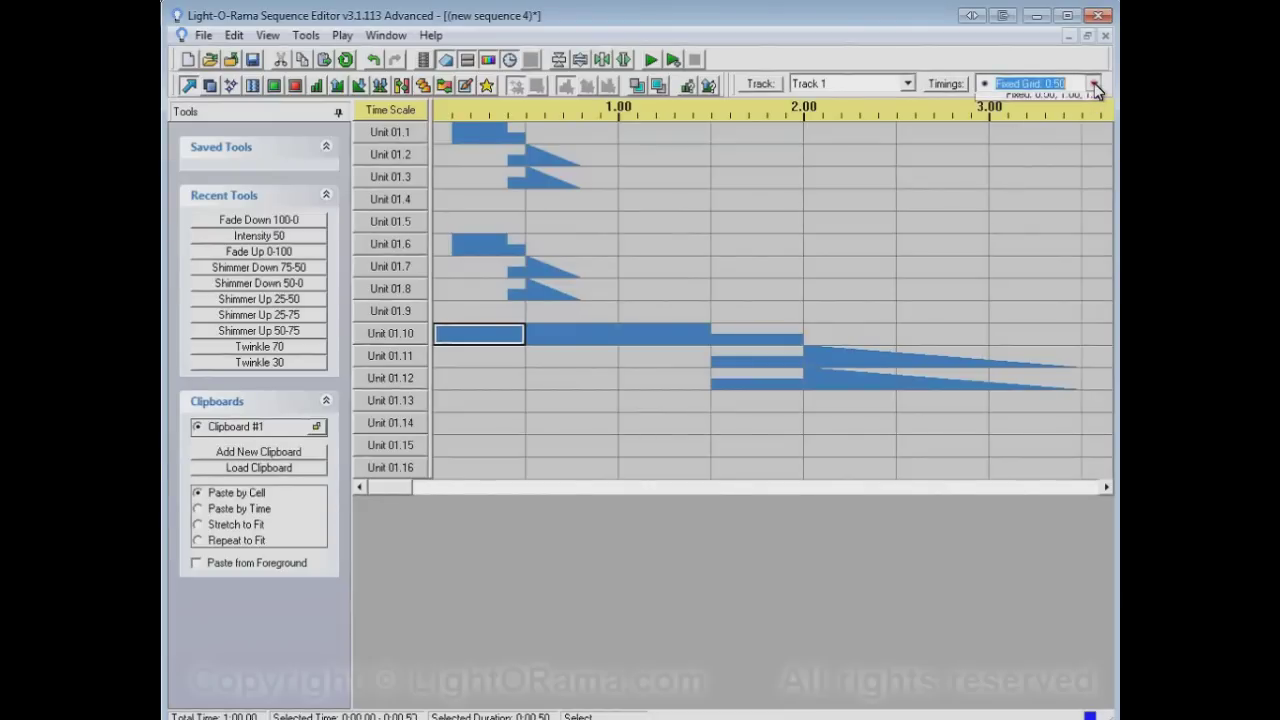
click(1070, 134)
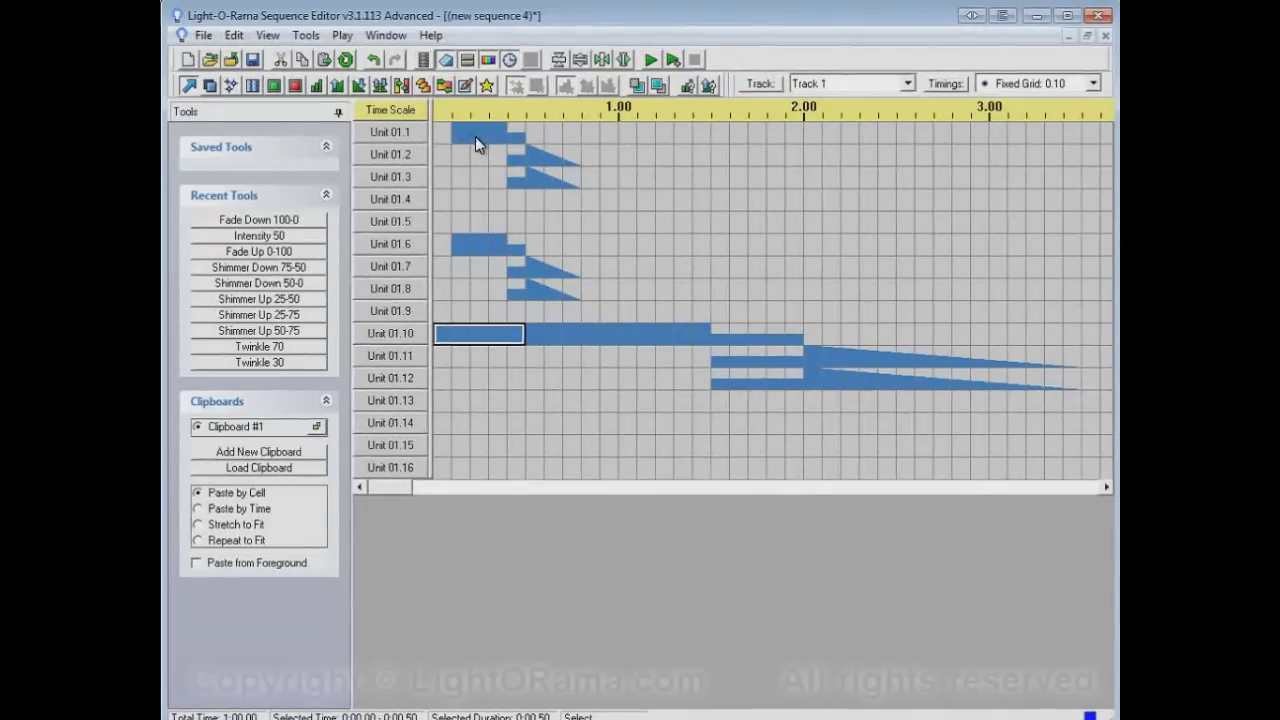
click(1093, 83)
click(1046, 161)
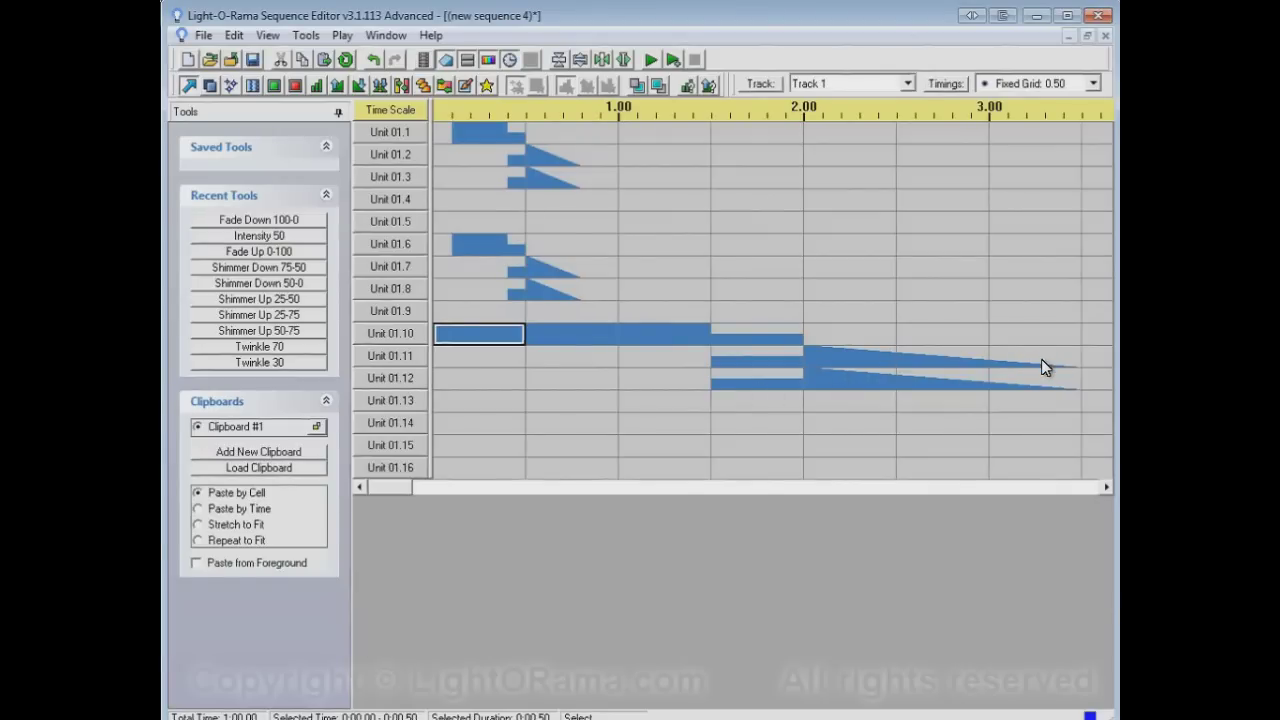
On a 0.05 timing grid, paste the pattern at Unit 01.13, compressed to roughly 0.15–0.50 seconds
click(1093, 83)
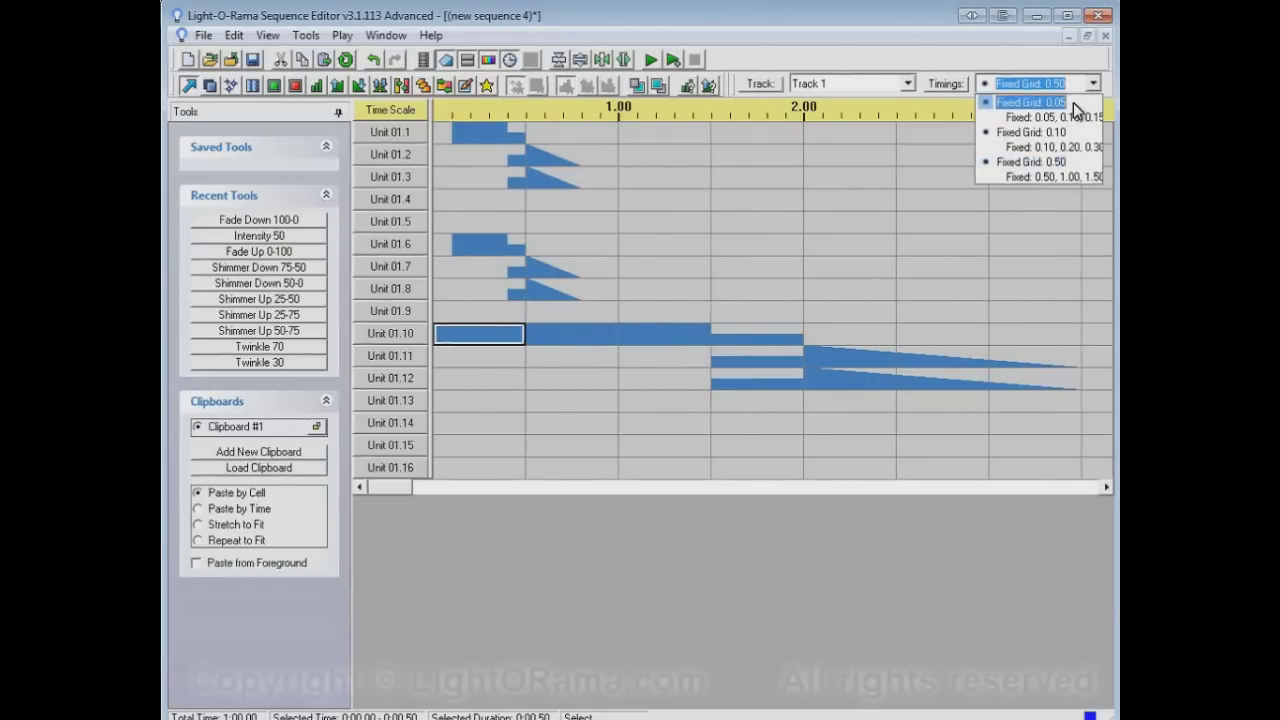
click(1073, 103)
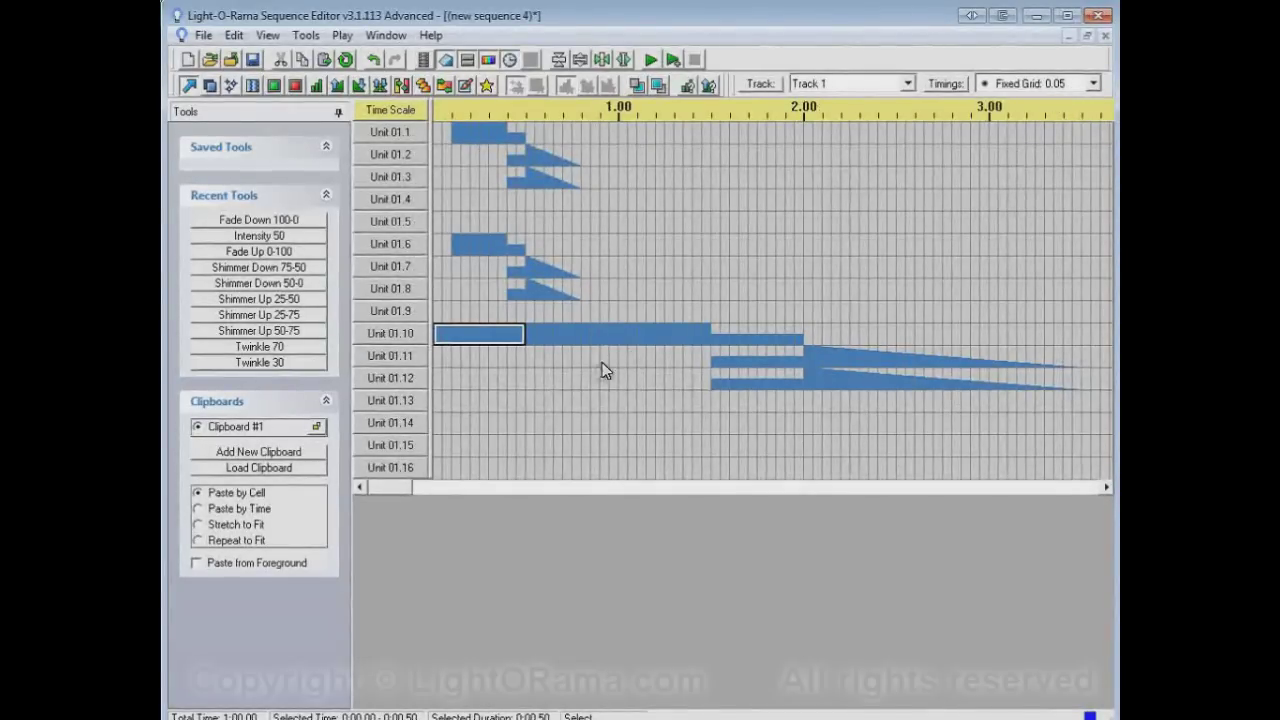
right_click(462, 405)
click(510, 432)
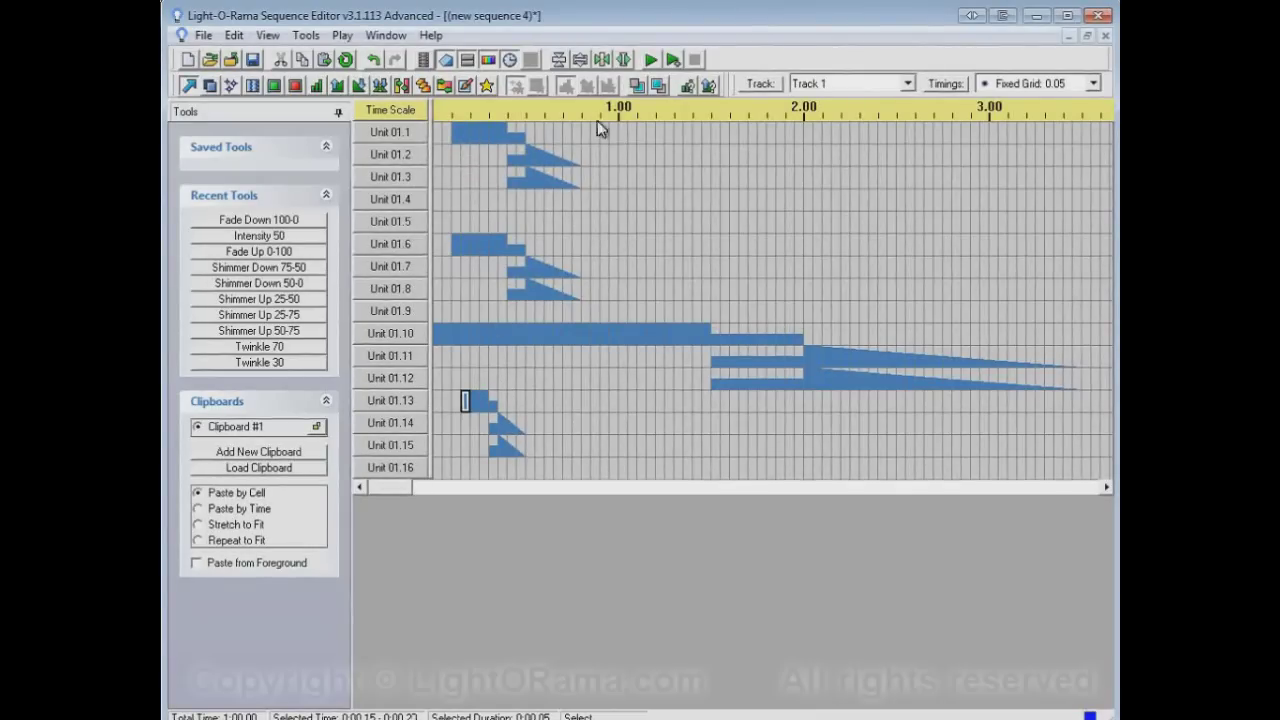
Set the timing grid to Fixed Grid 0.10 and turn on Paste by Time
click(1093, 83)
click(1060, 138)
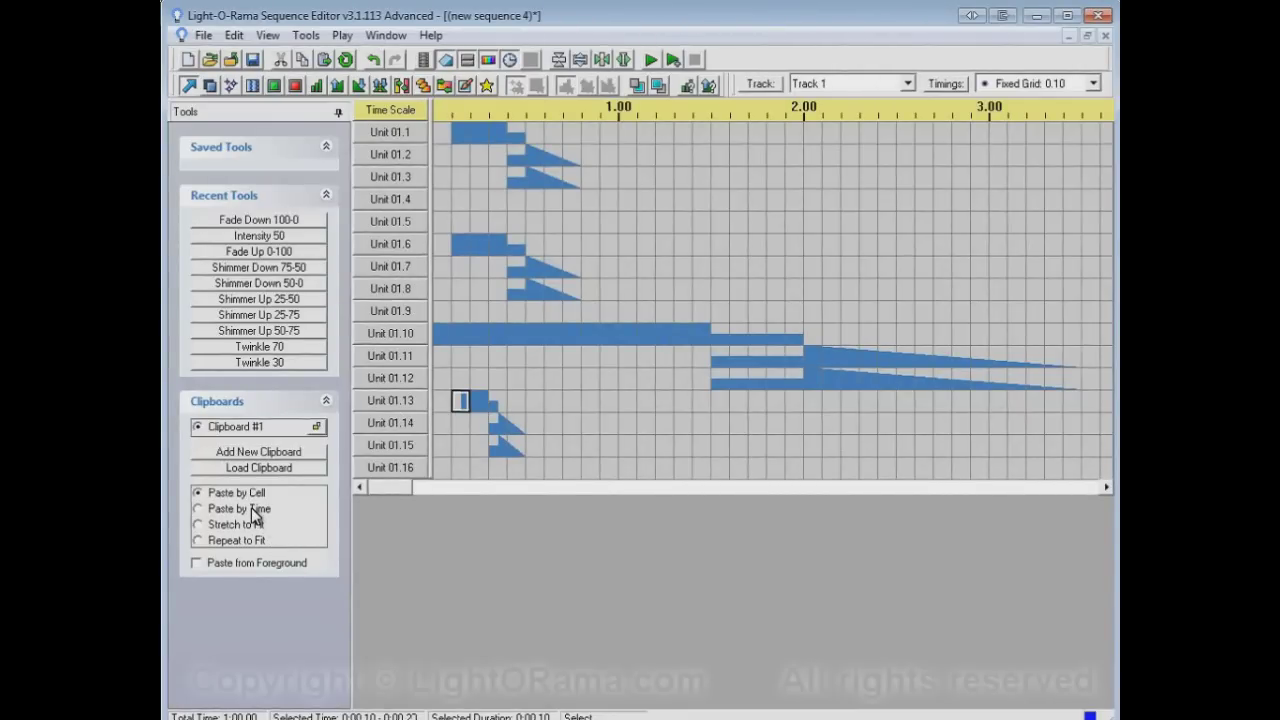
click(255, 509)
Paste a full-length copy of the pattern at 1.00 on Unit 01.1
click(632, 139)
right_click(632, 139)
click(700, 434)
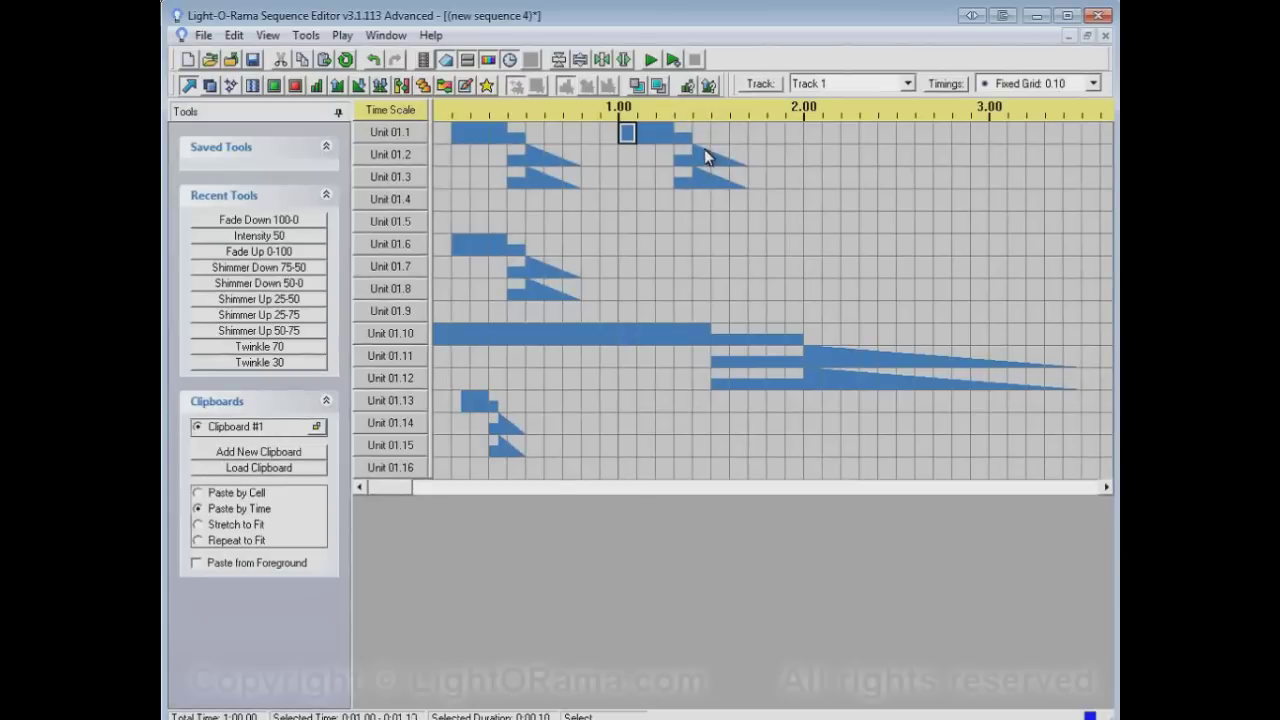
Switch to a 0.50 grid and paste the pattern at 1.00 on Unit 01.5
click(1094, 85)
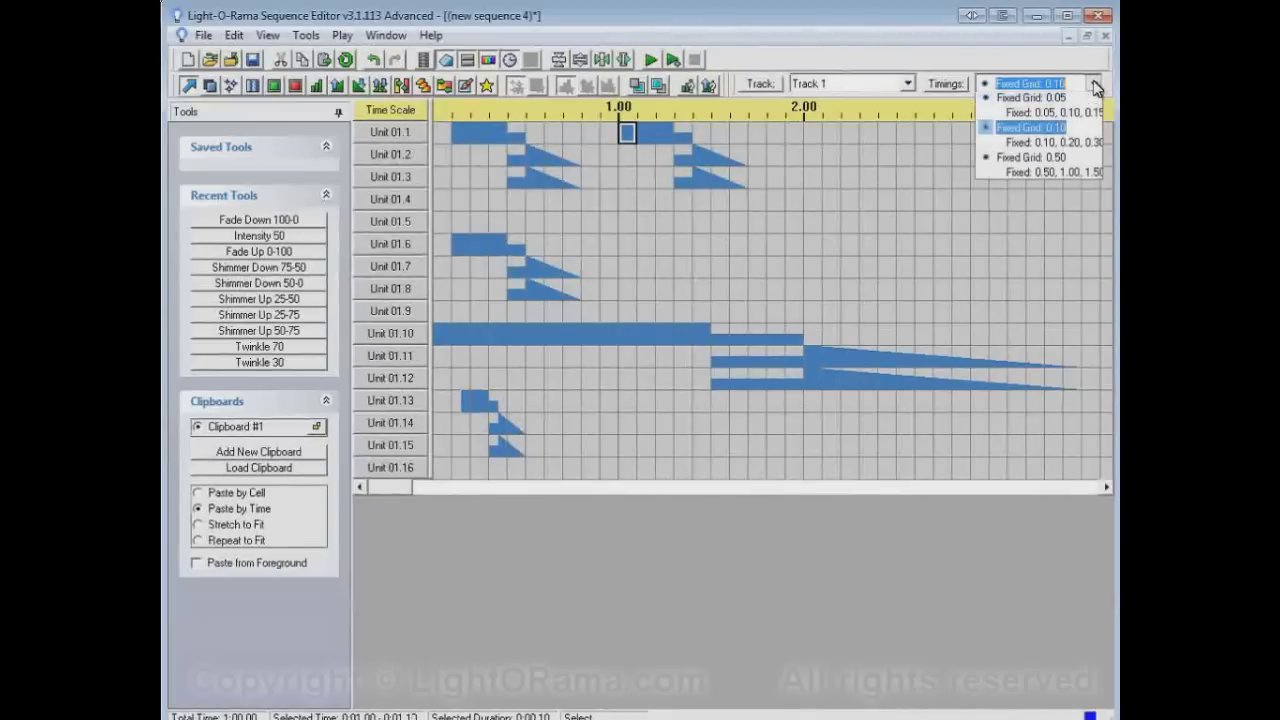
click(1050, 162)
right_click(651, 226)
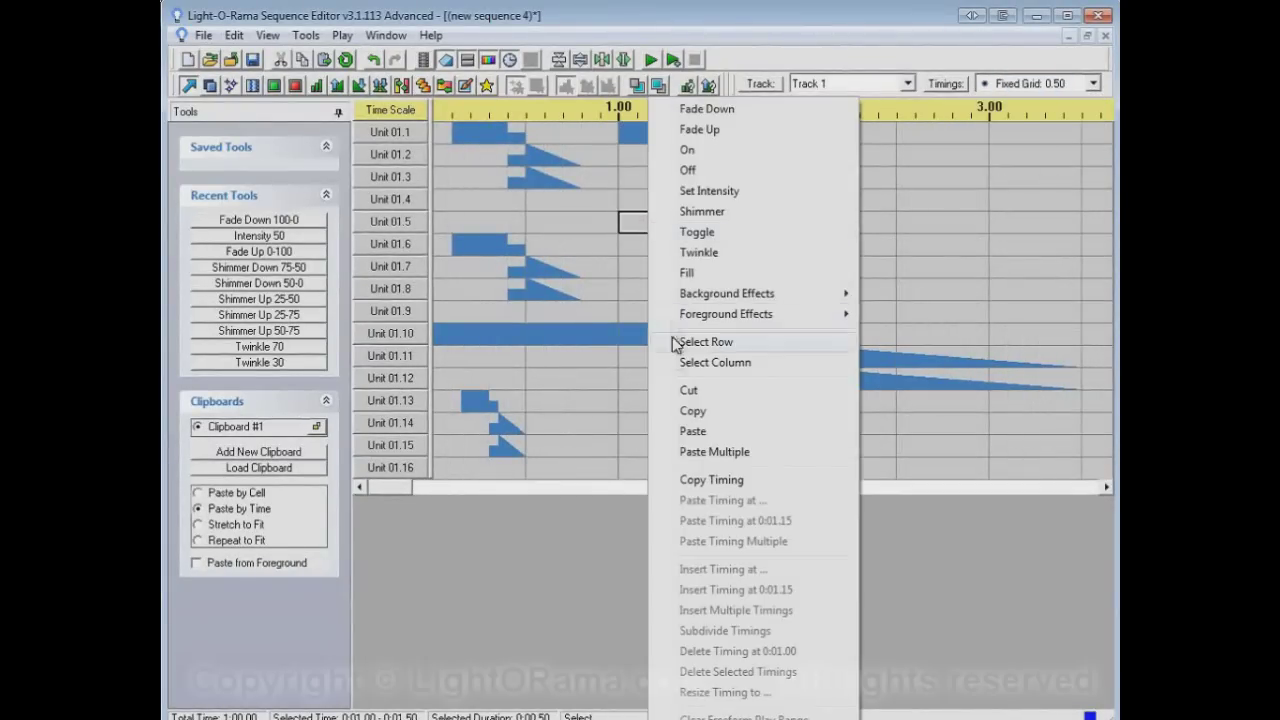
click(704, 434)
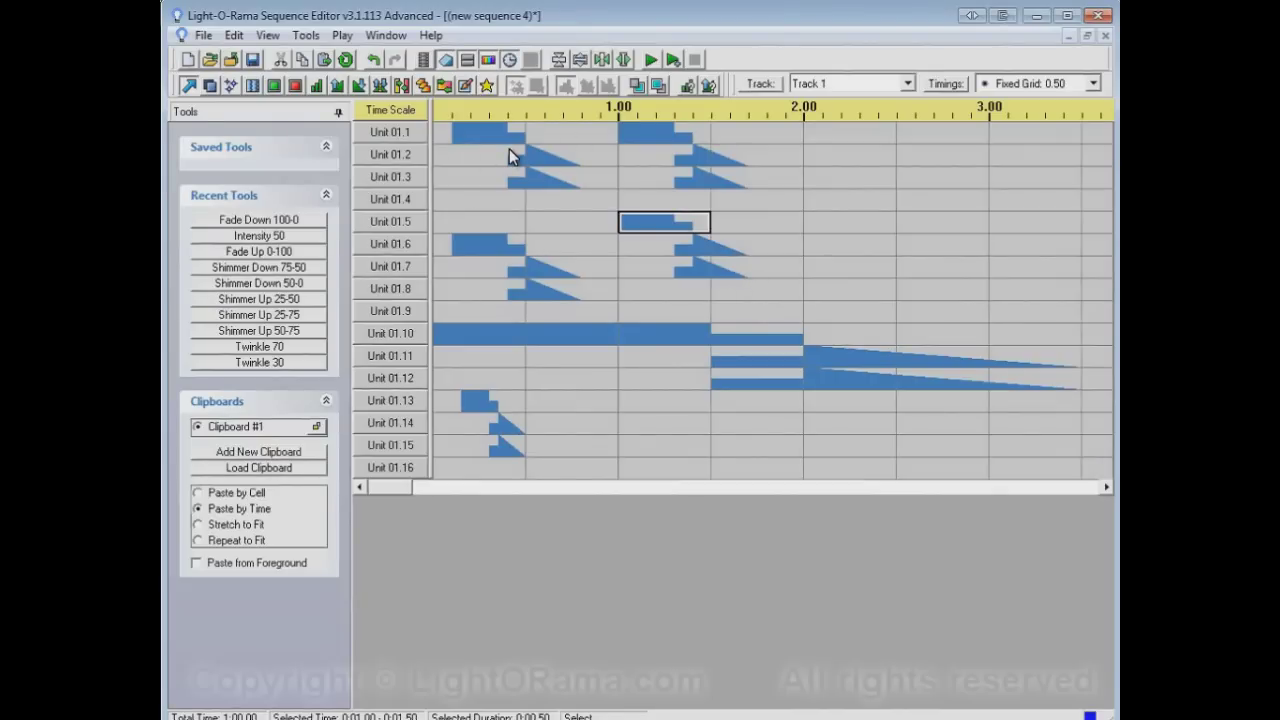
Switch to a 0.05 grid and paste the pattern at 2.10 on Unit 01.1
click(1093, 83)
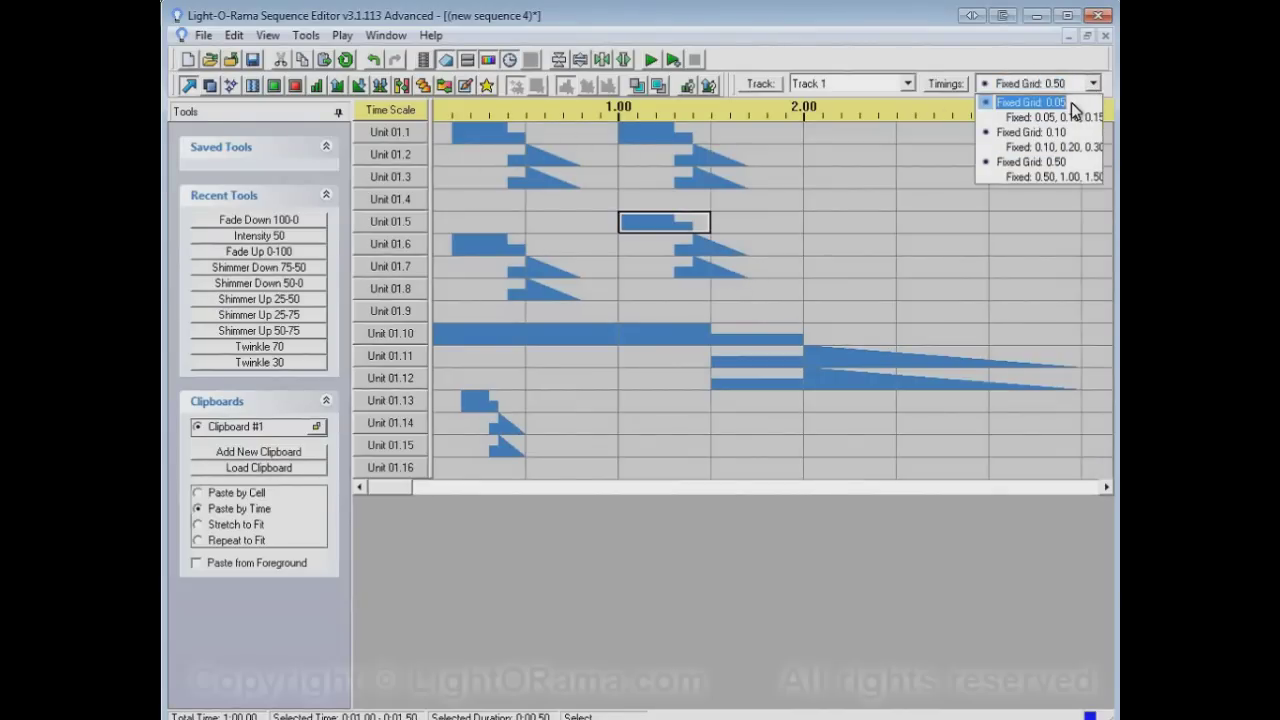
click(1071, 102)
click(823, 133)
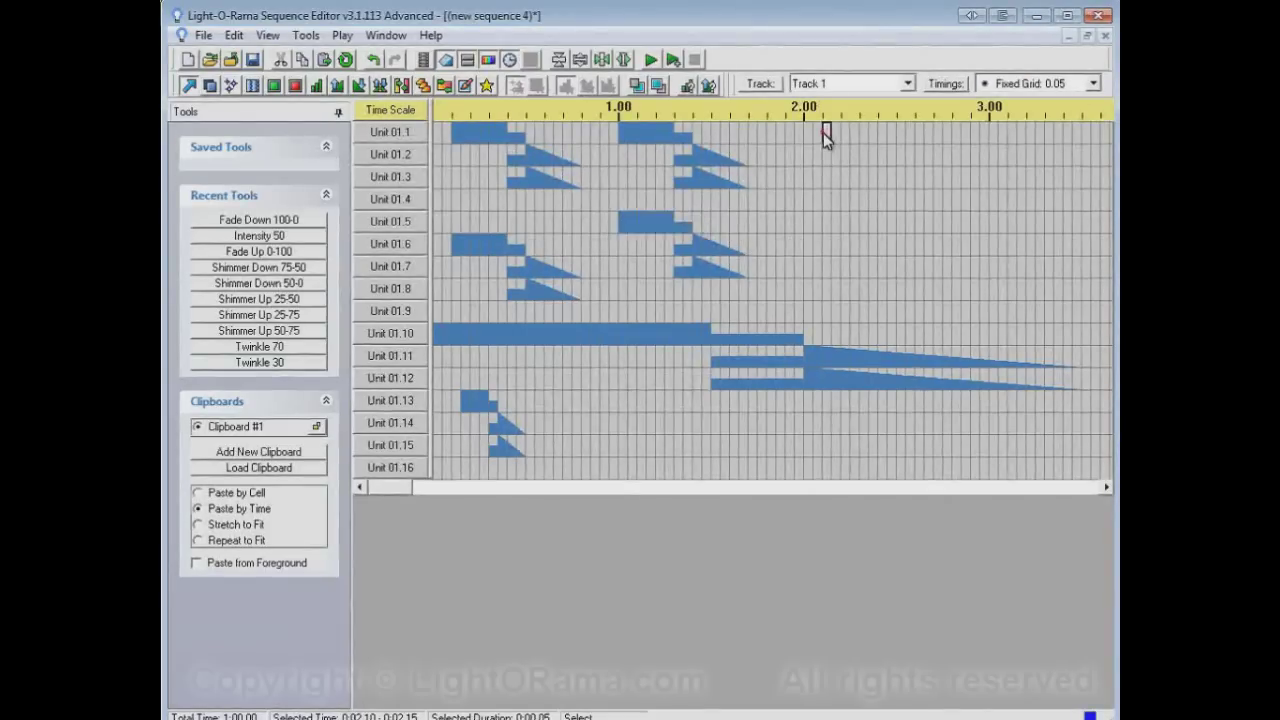
right_click(823, 133)
click(868, 431)
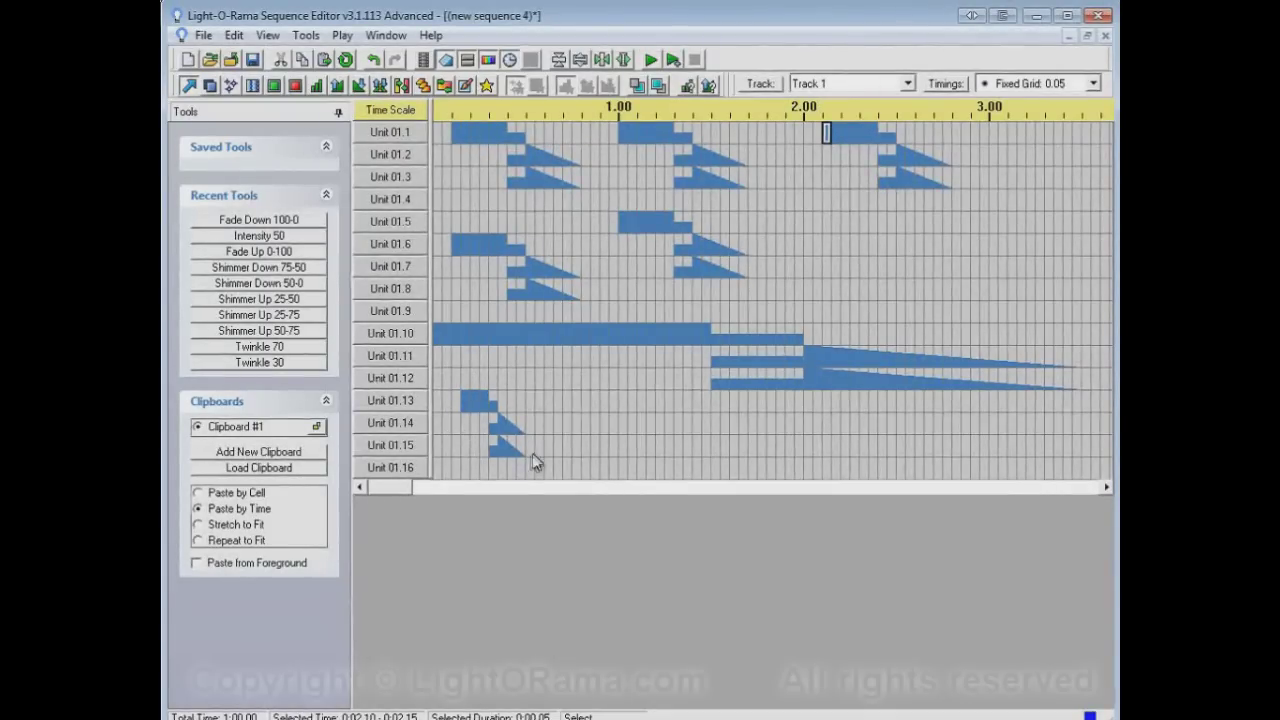
Set the paste mode to Stretch to Fit
click(681, 487)
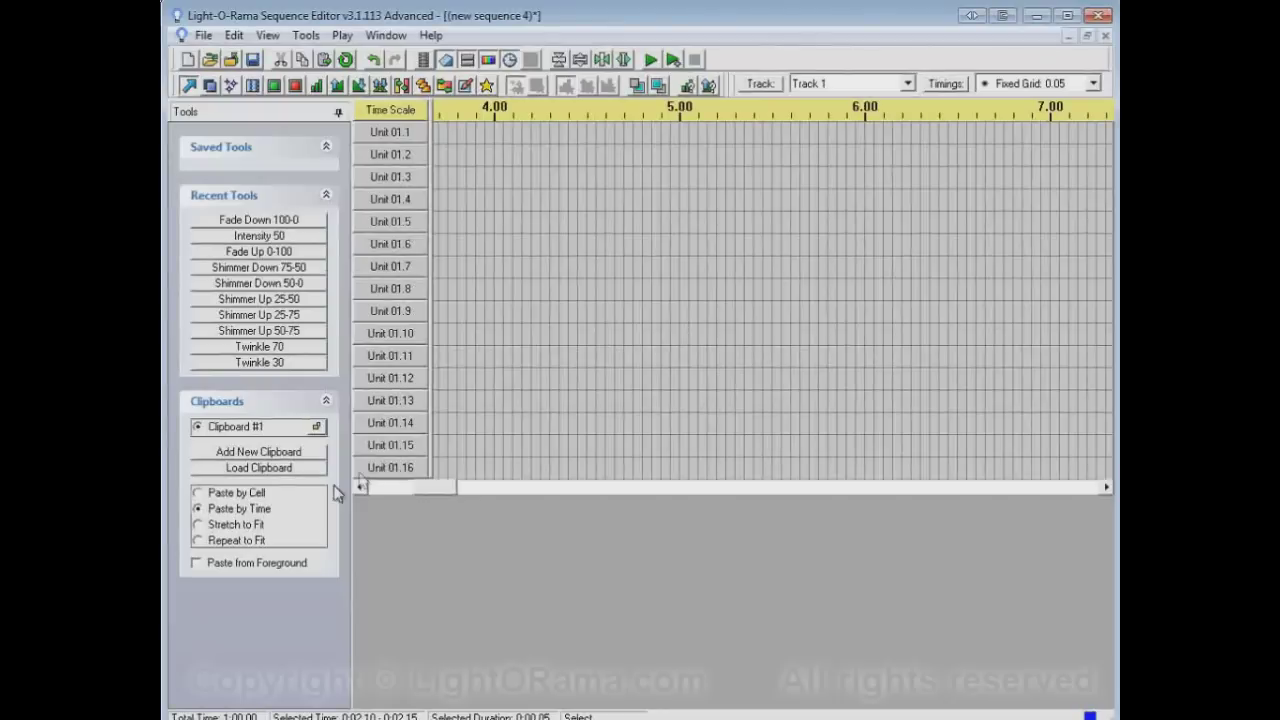
click(251, 524)
right_click(515, 160)
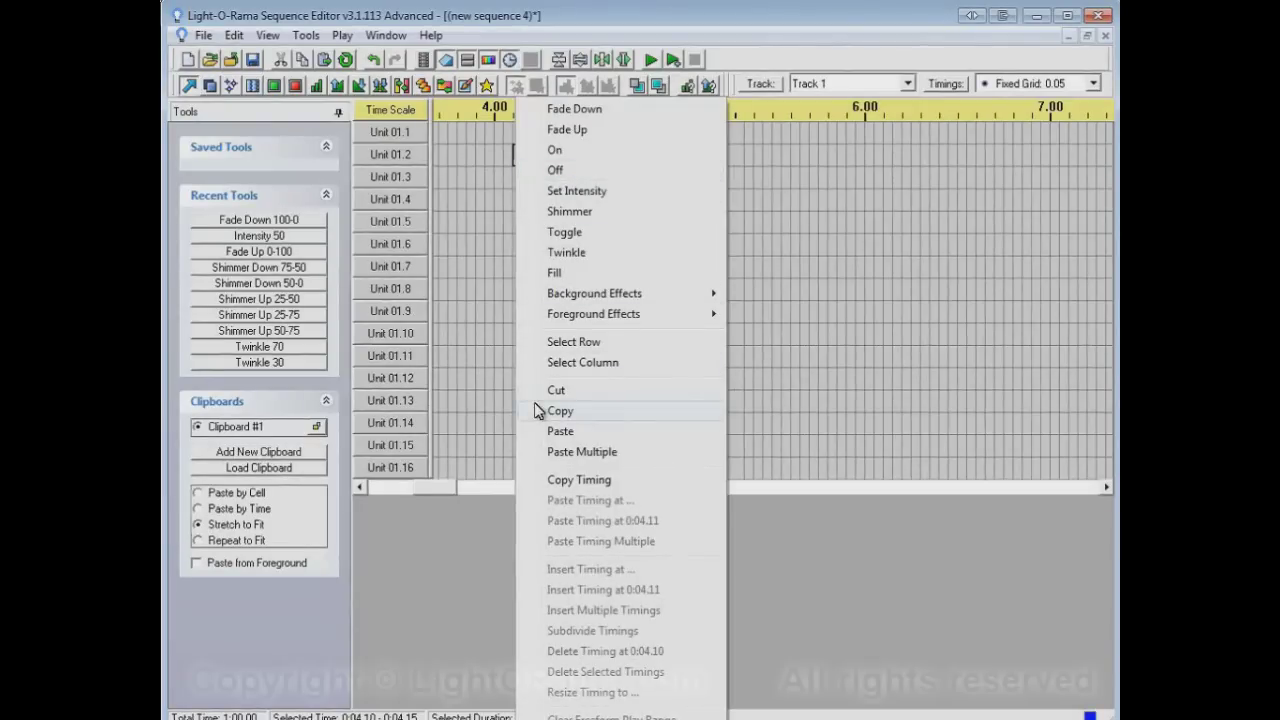
click(456, 537)
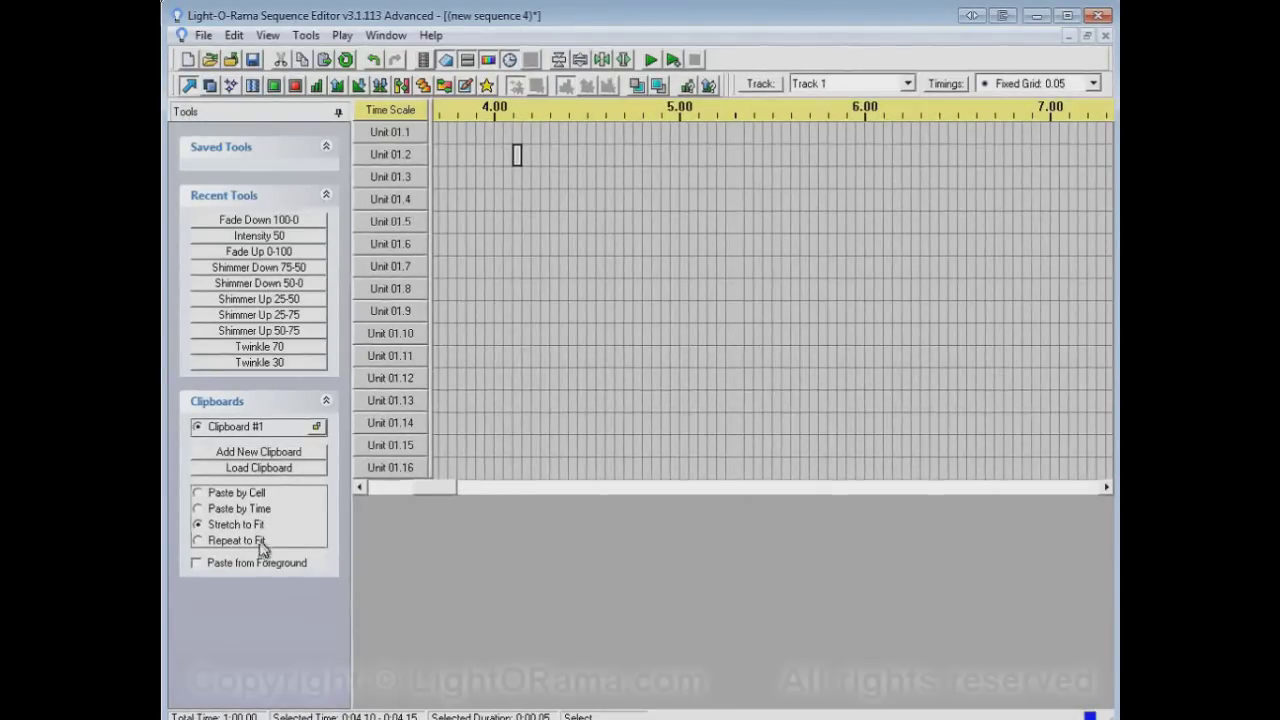
Stretch-paste the pattern from 3.95 across spans on Unit 01.2 and Unit 01.6 (to about 7.15)
click(487, 154)
drag(487, 156, 880, 173)
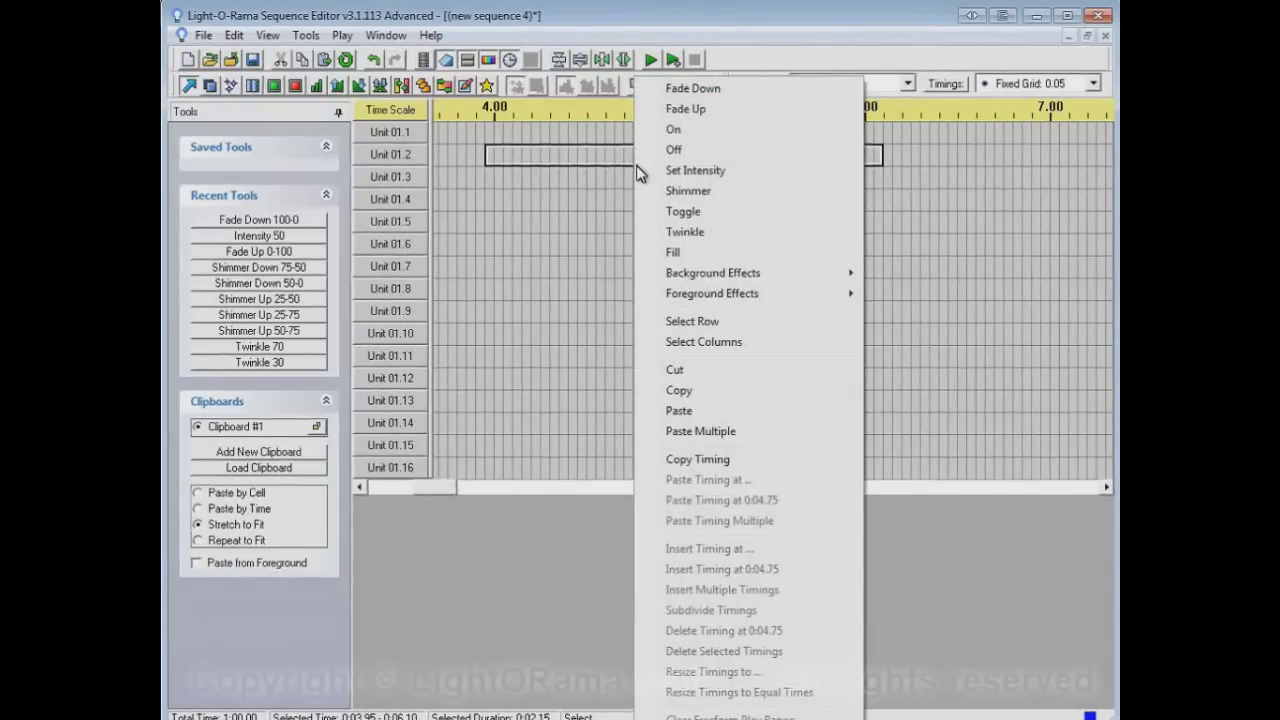
click(674, 410)
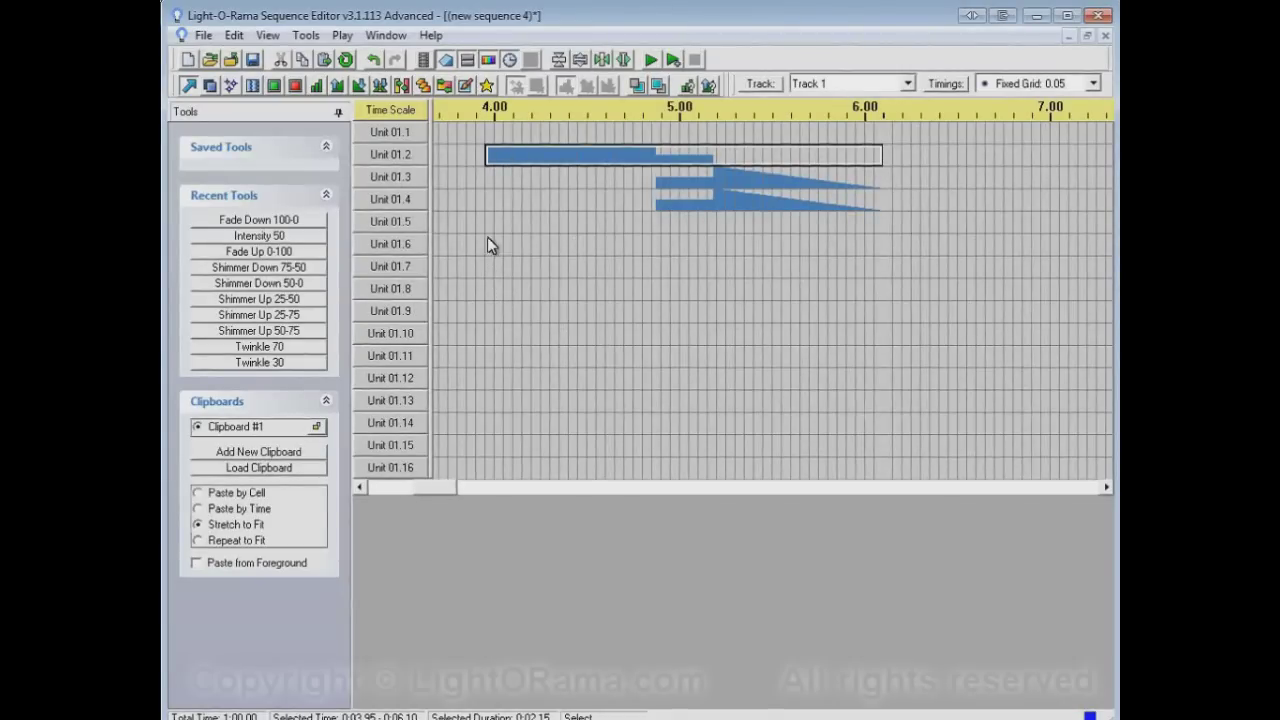
drag(484, 244, 1088, 249)
right_click(1034, 241)
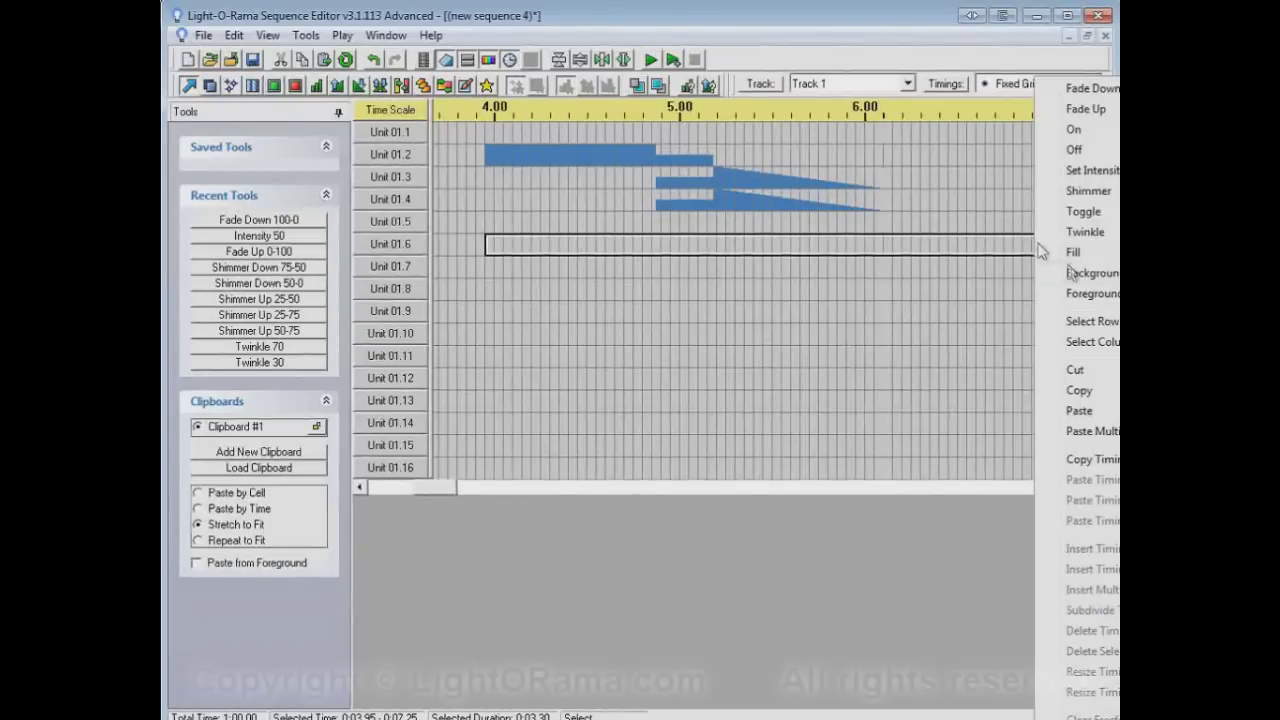
click(1084, 418)
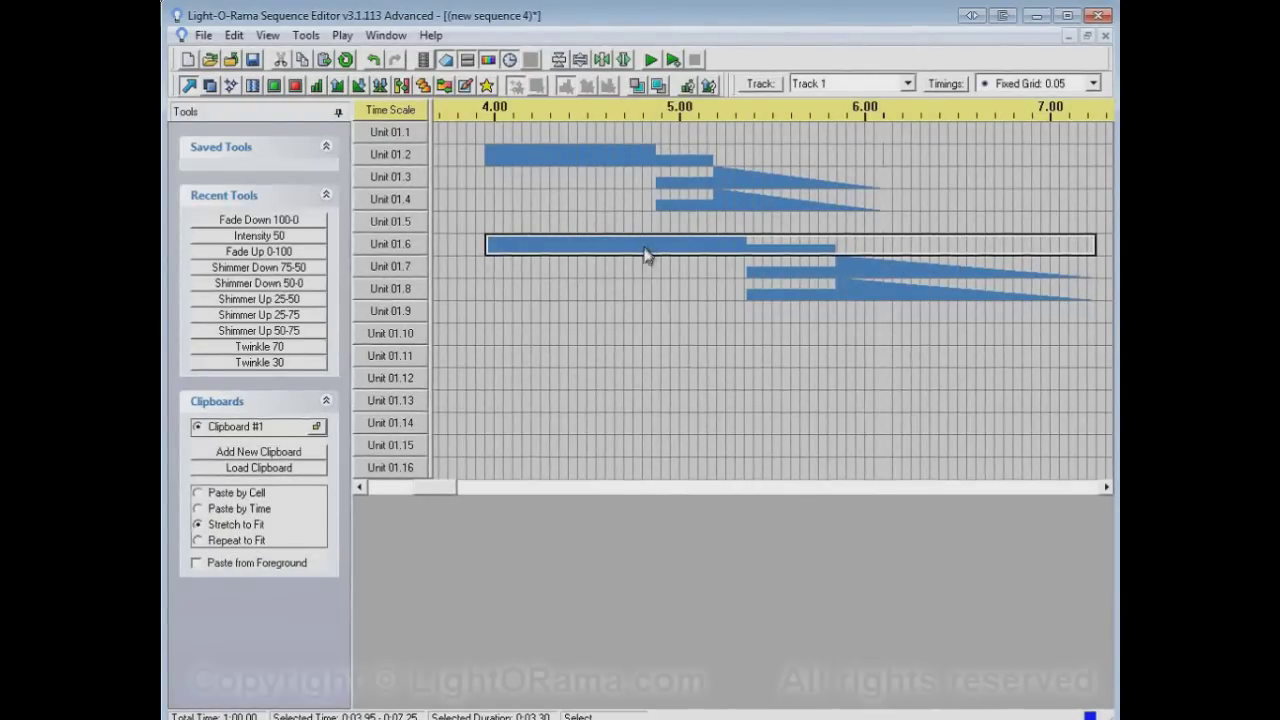
Paste the pattern into Units 01.10–01.12 at 3.95 and clear the selection
drag(491, 338, 505, 345)
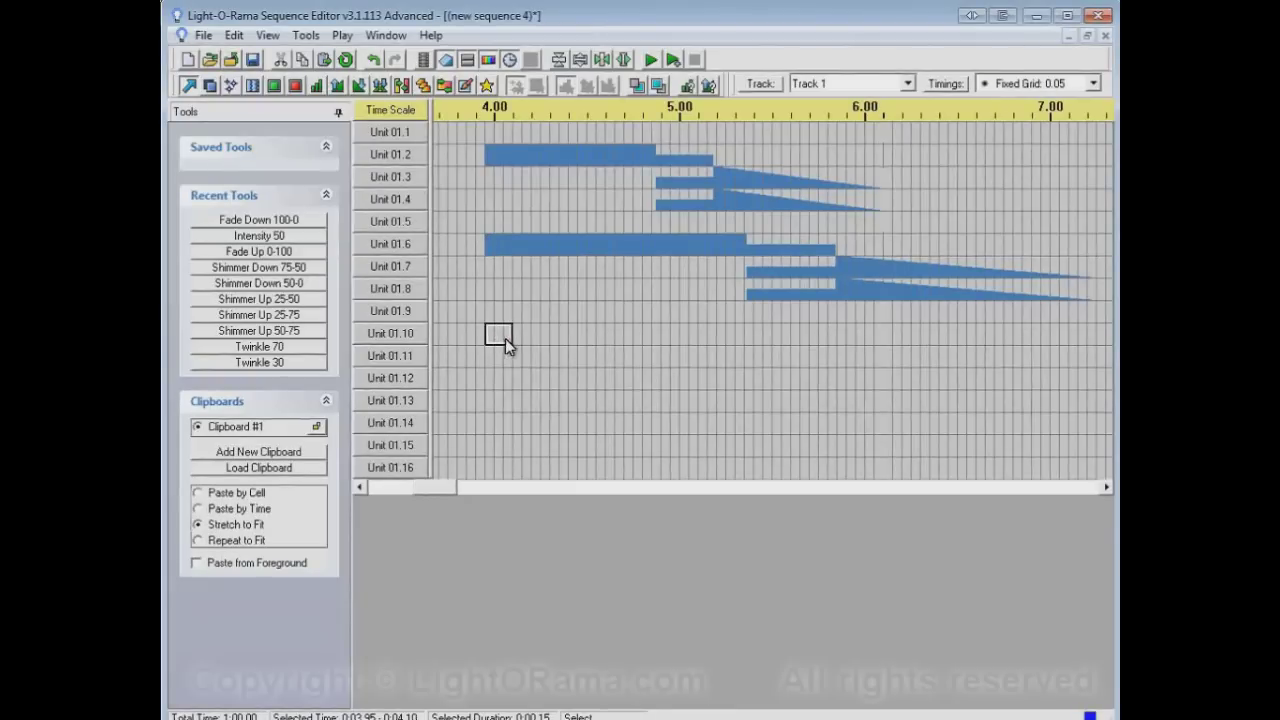
right_click(506, 339)
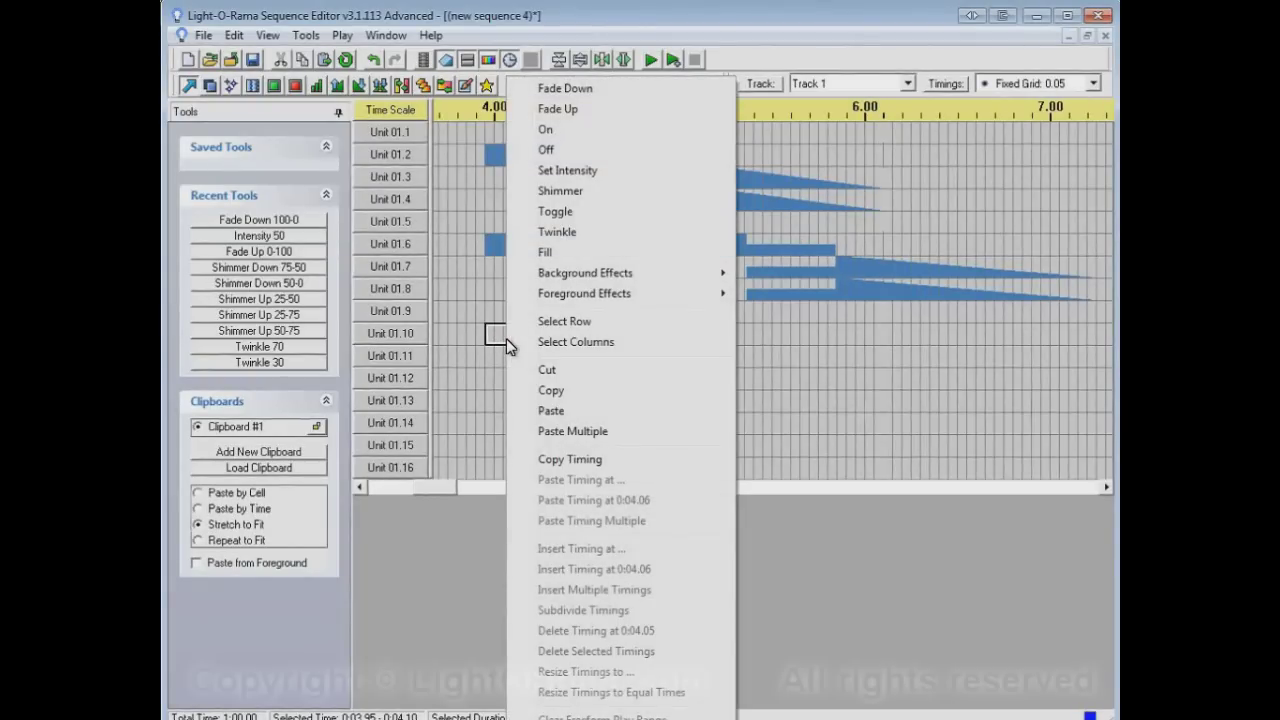
click(554, 418)
click(546, 424)
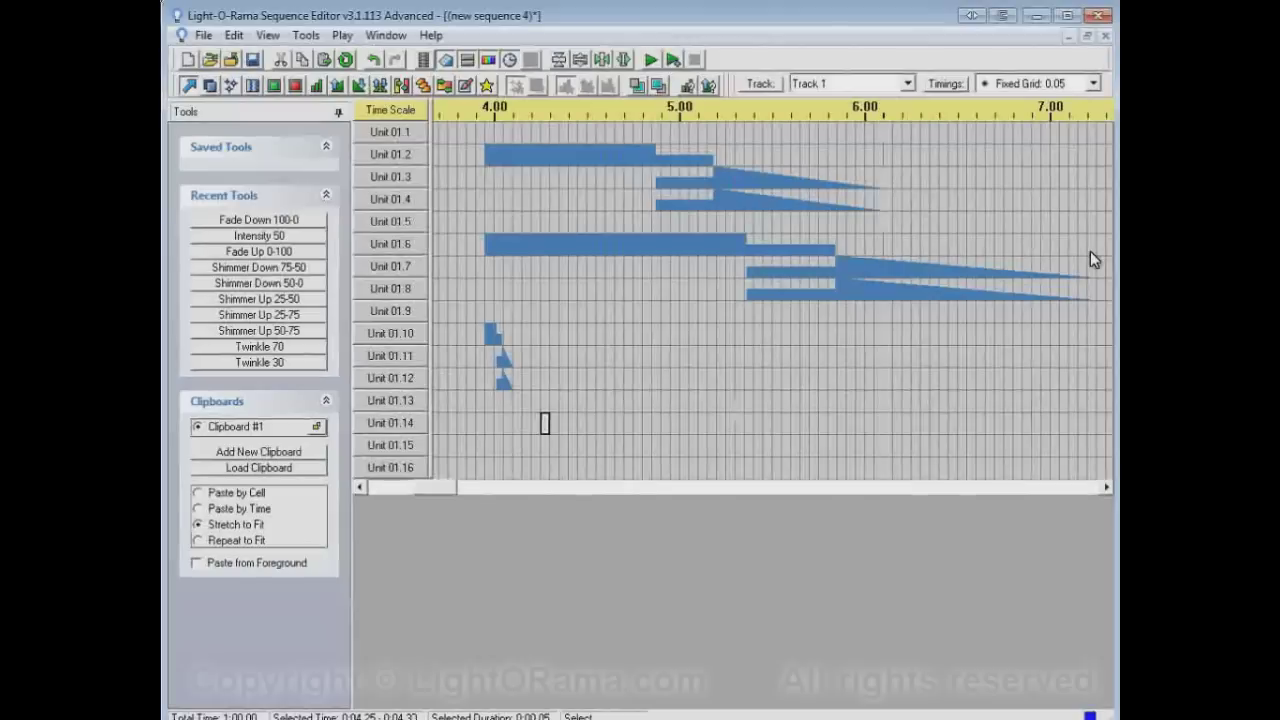
click(808, 493)
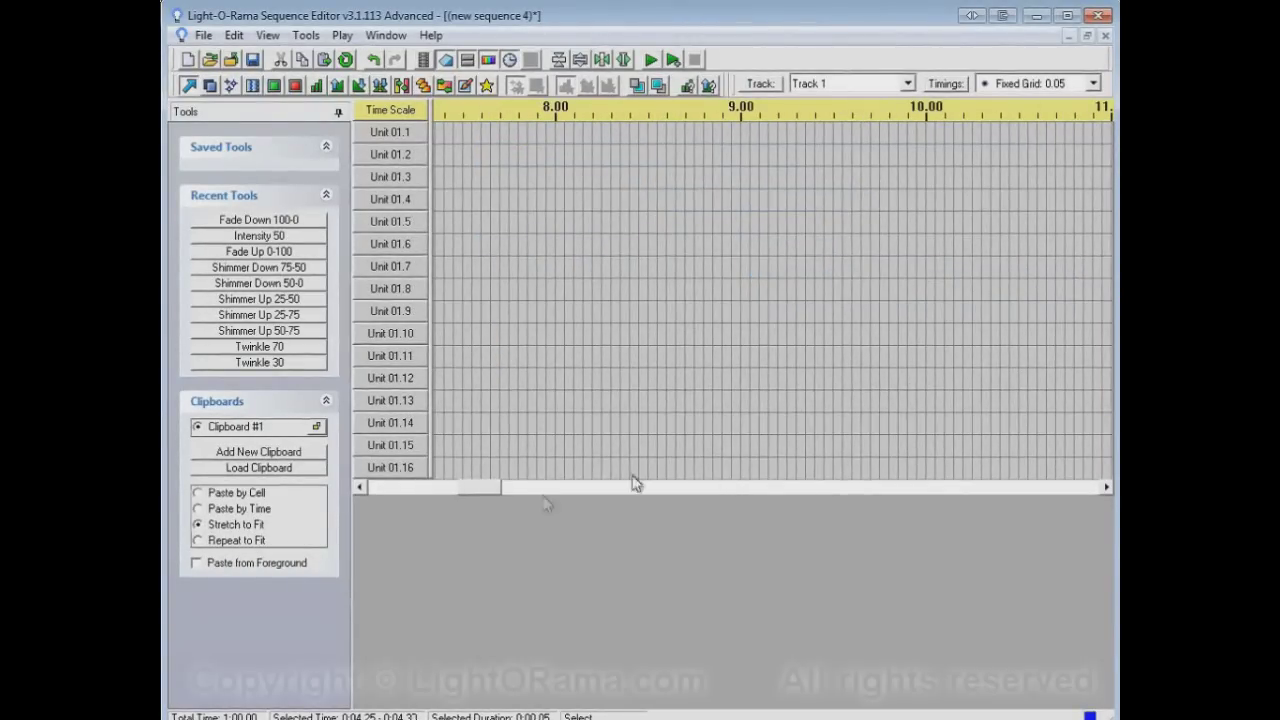
Switch to Repeat to Fit and repeat the pattern across Unit 01.3 from 8.00 to about 10.20
click(257, 540)
drag(558, 188, 962, 190)
right_click(944, 181)
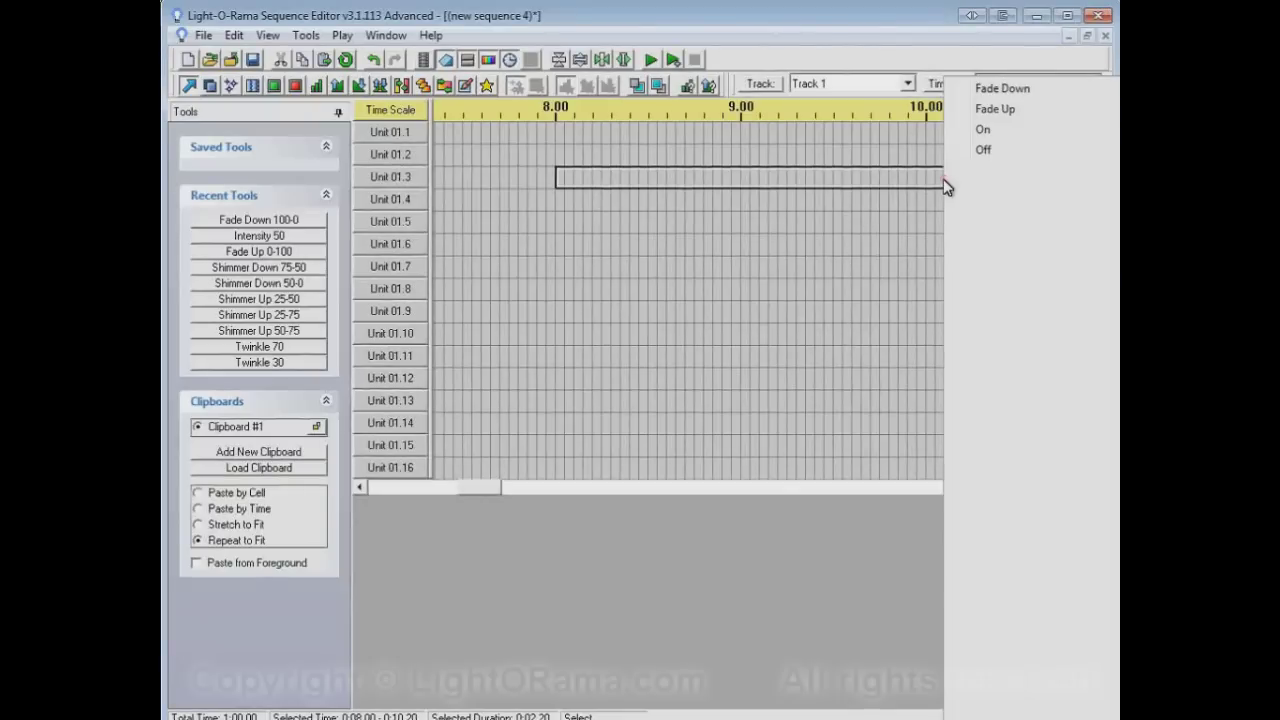
click(1007, 411)
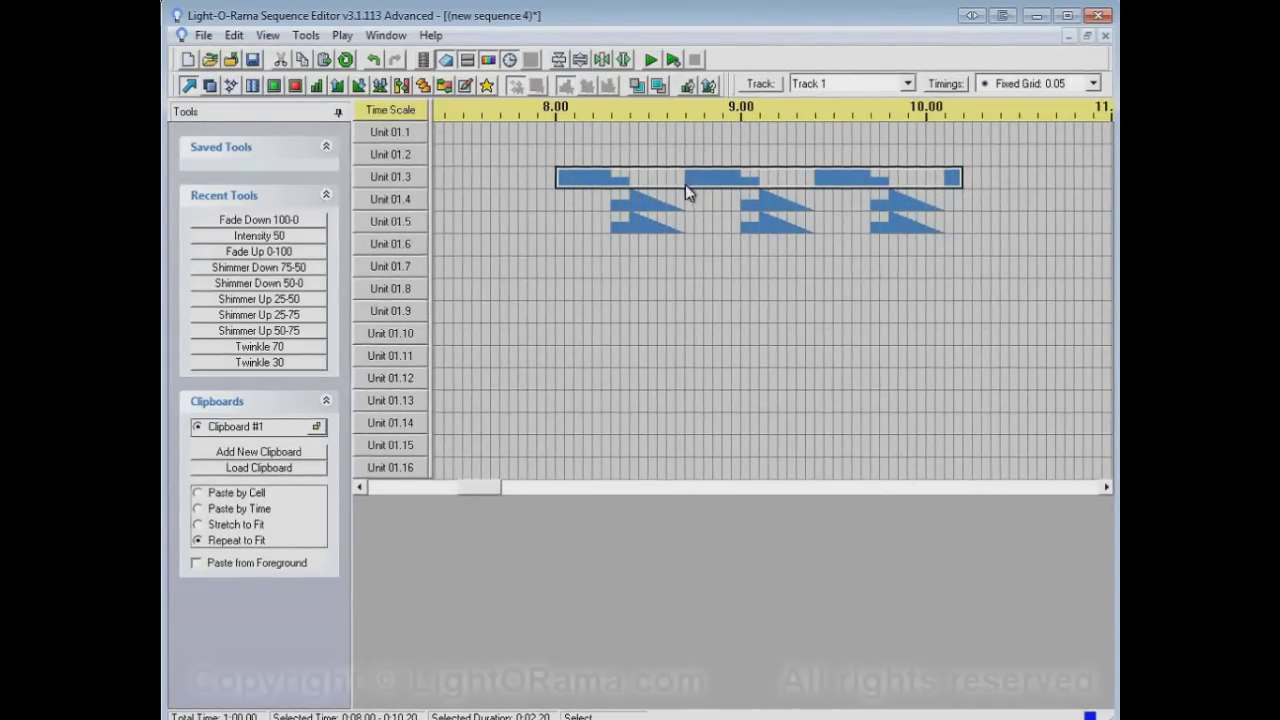
Repeat-paste the pattern over Unit 01.7 (7.95–9.15) and Unit 01.11 (to about 10.70)
drag(551, 268, 768, 273)
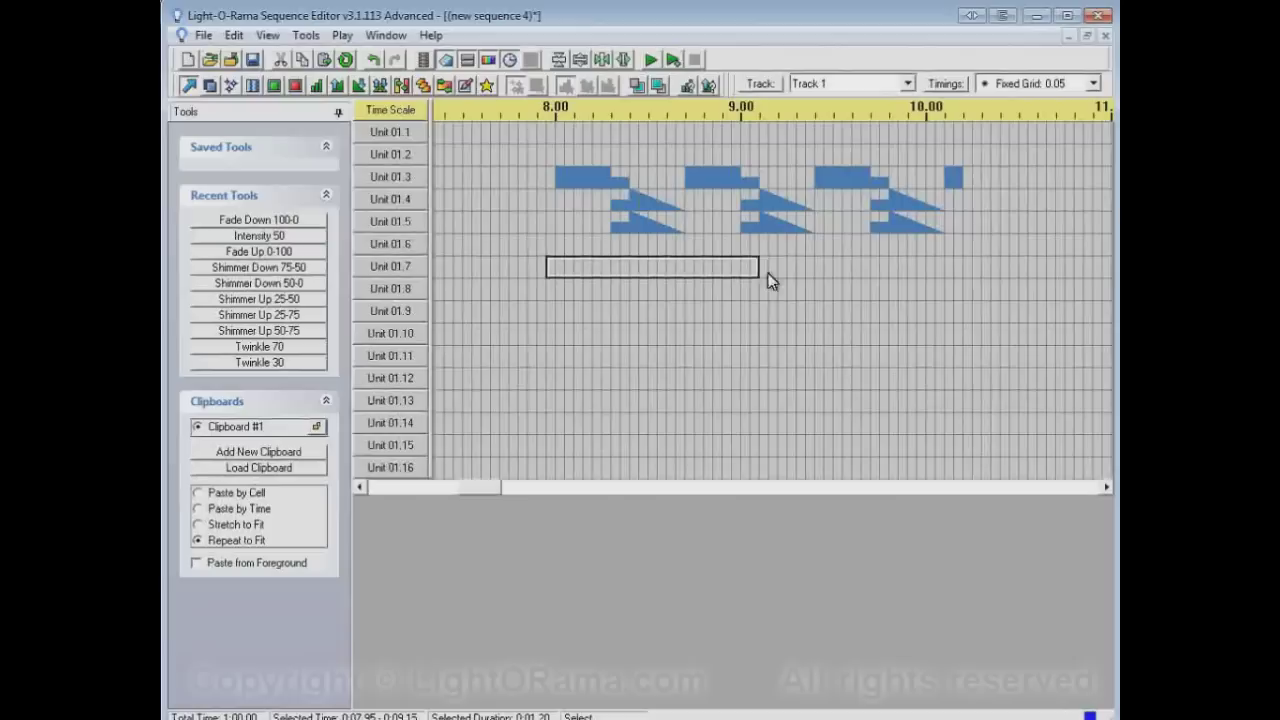
right_click(697, 277)
click(776, 411)
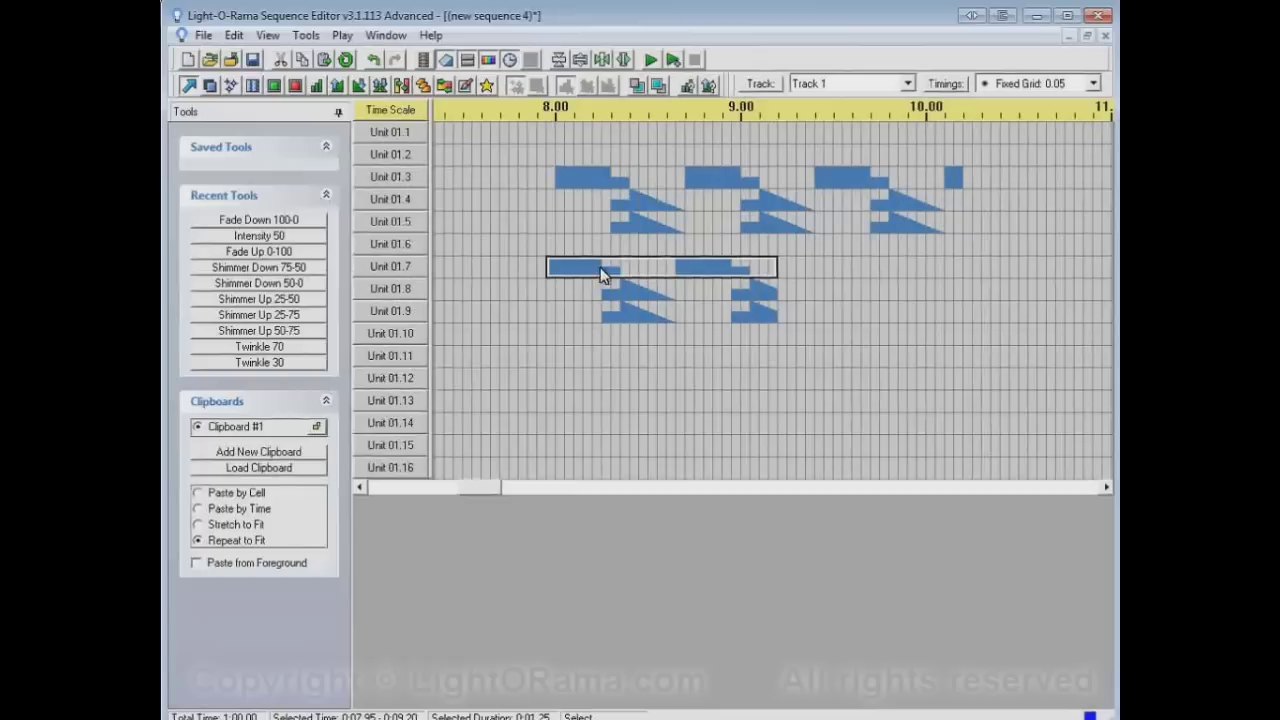
click(437, 356)
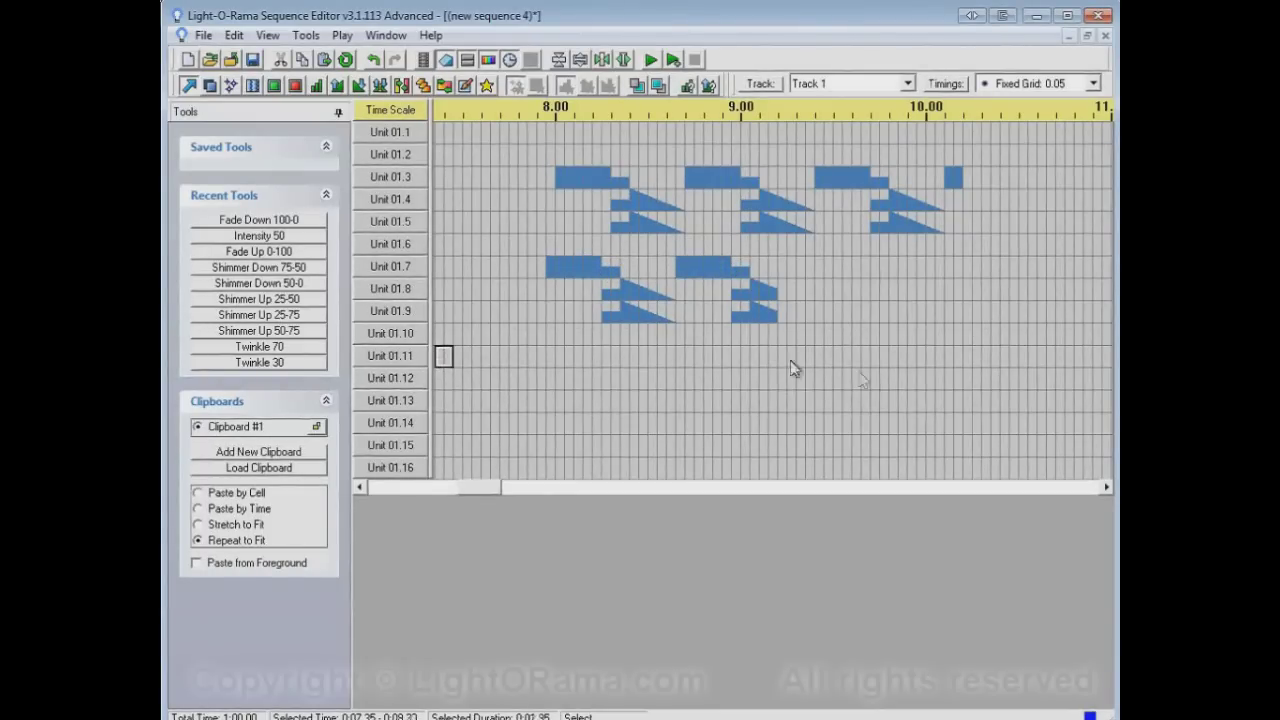
shift+click(1050, 362)
right_click(1050, 363)
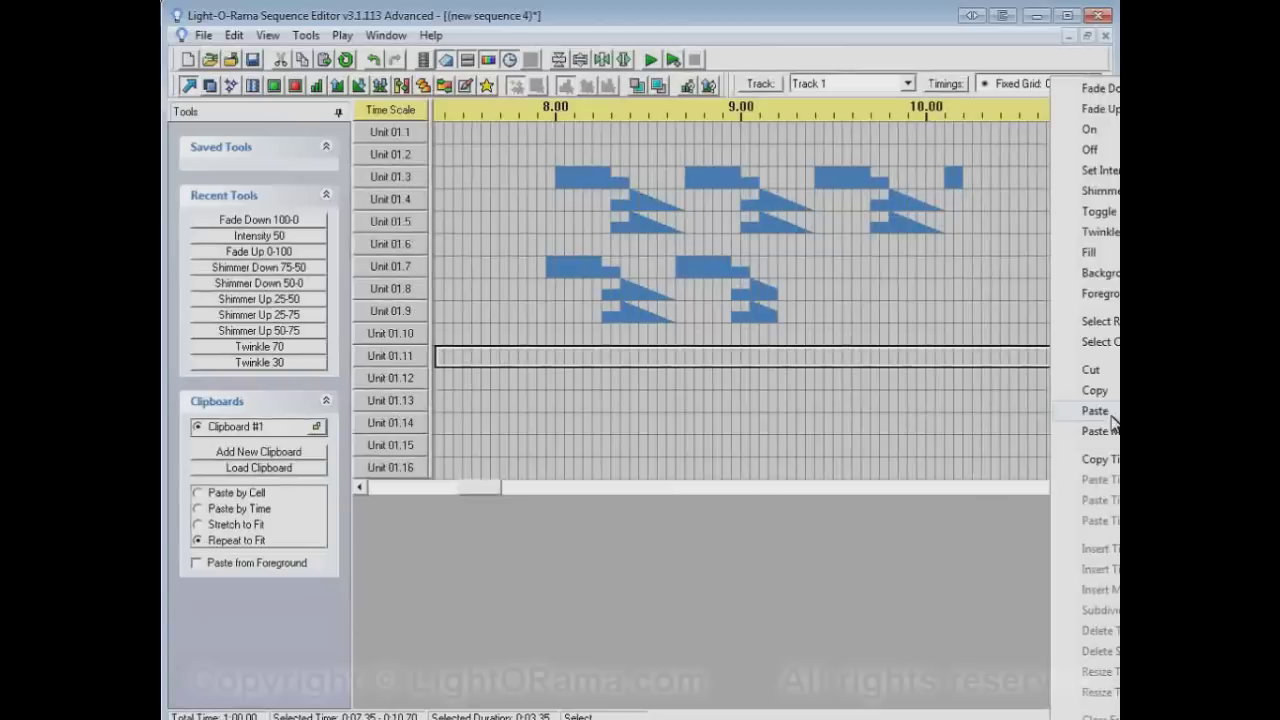
click(1078, 402)
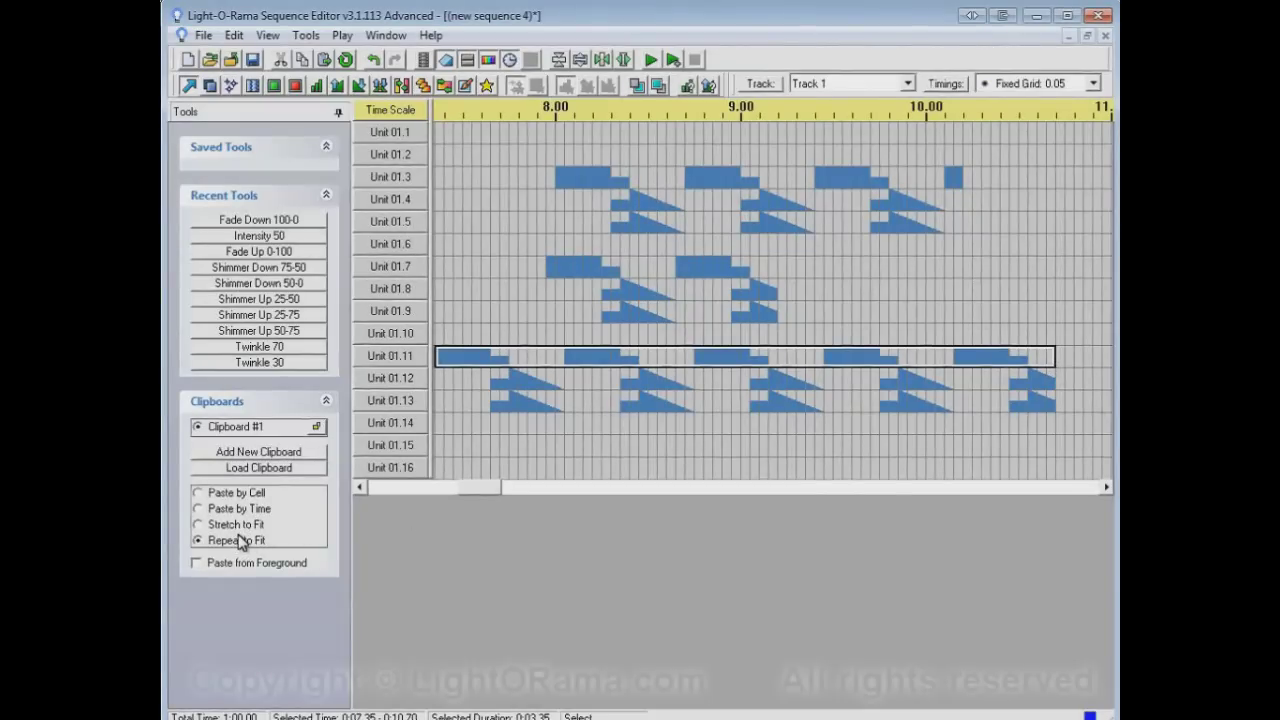
click(624, 488)
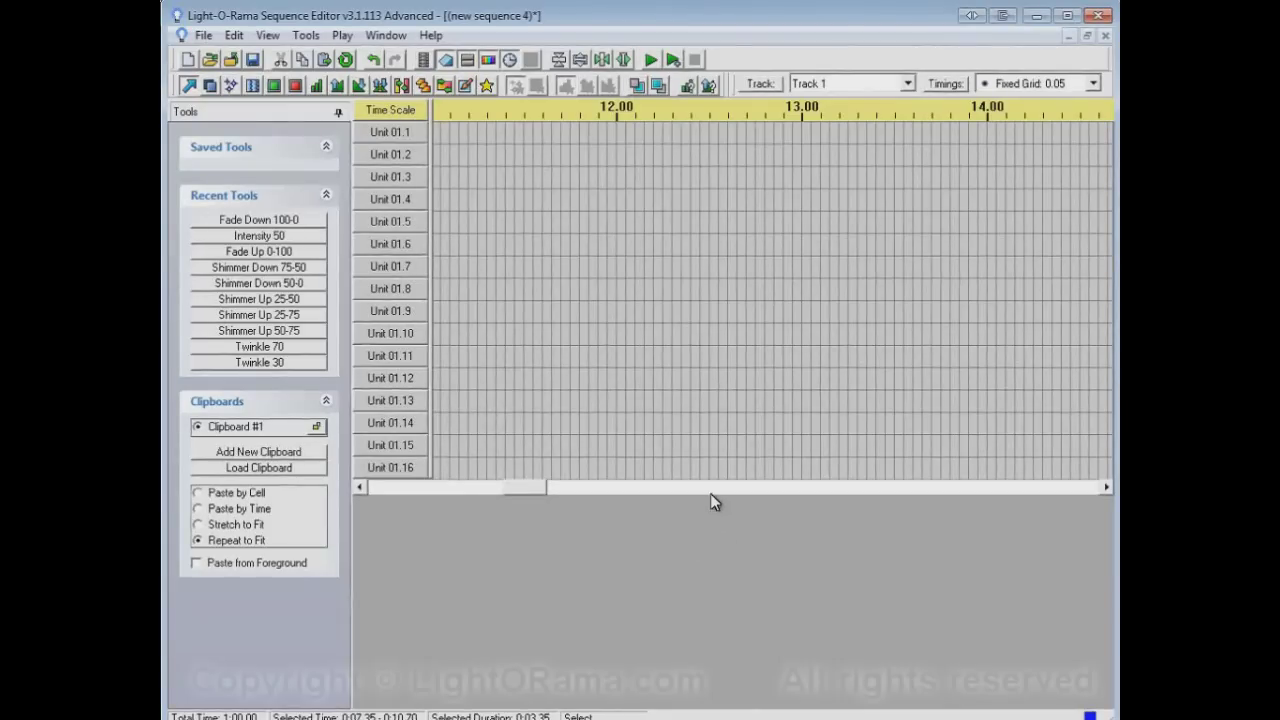
Switch to Paste by Cell and paste the pattern into Units 01.1–01.3 near 11.05
click(229, 494)
right_click(446, 136)
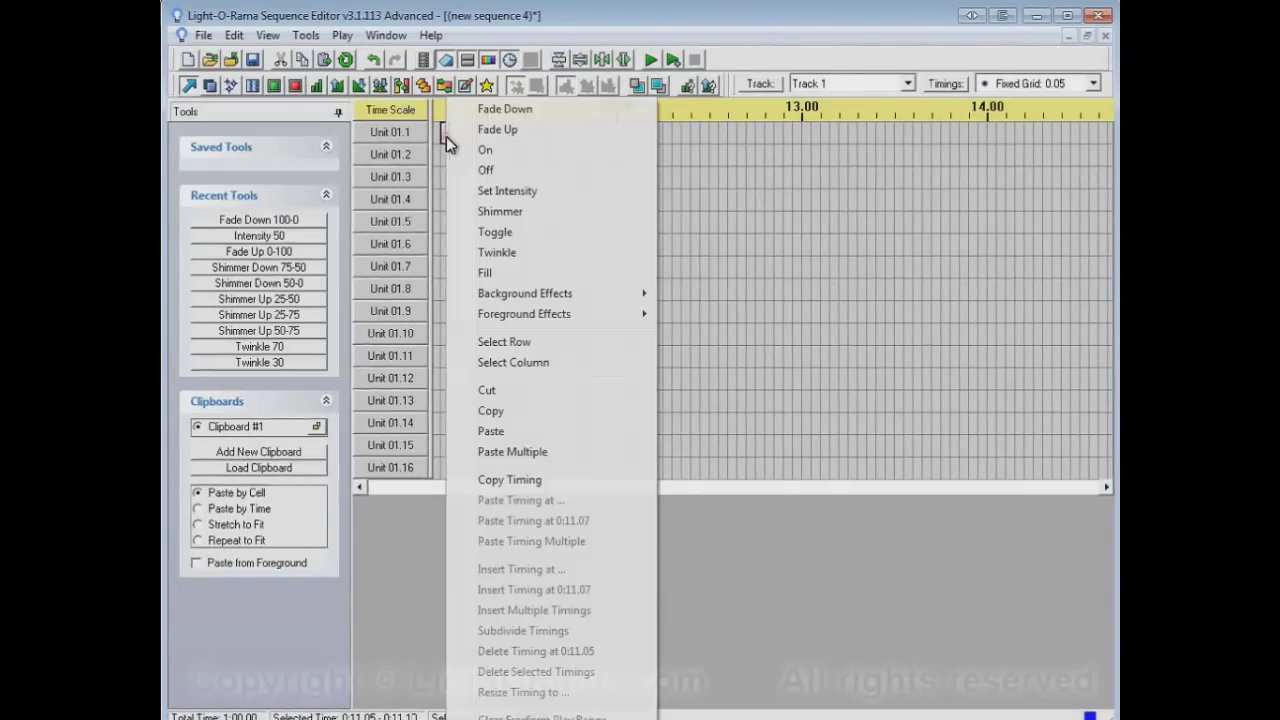
click(554, 434)
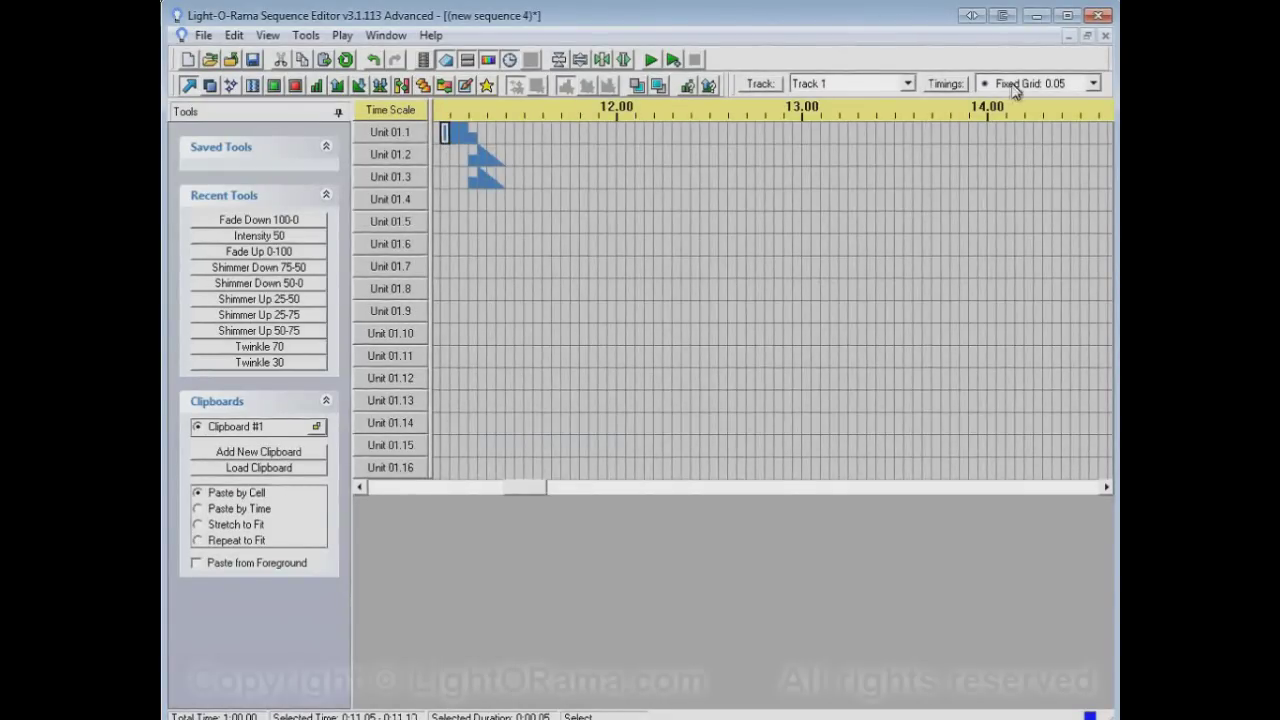
Set the grid to 0.10 and paste the pattern again at 11.60 on Unit 01.1
click(1093, 83)
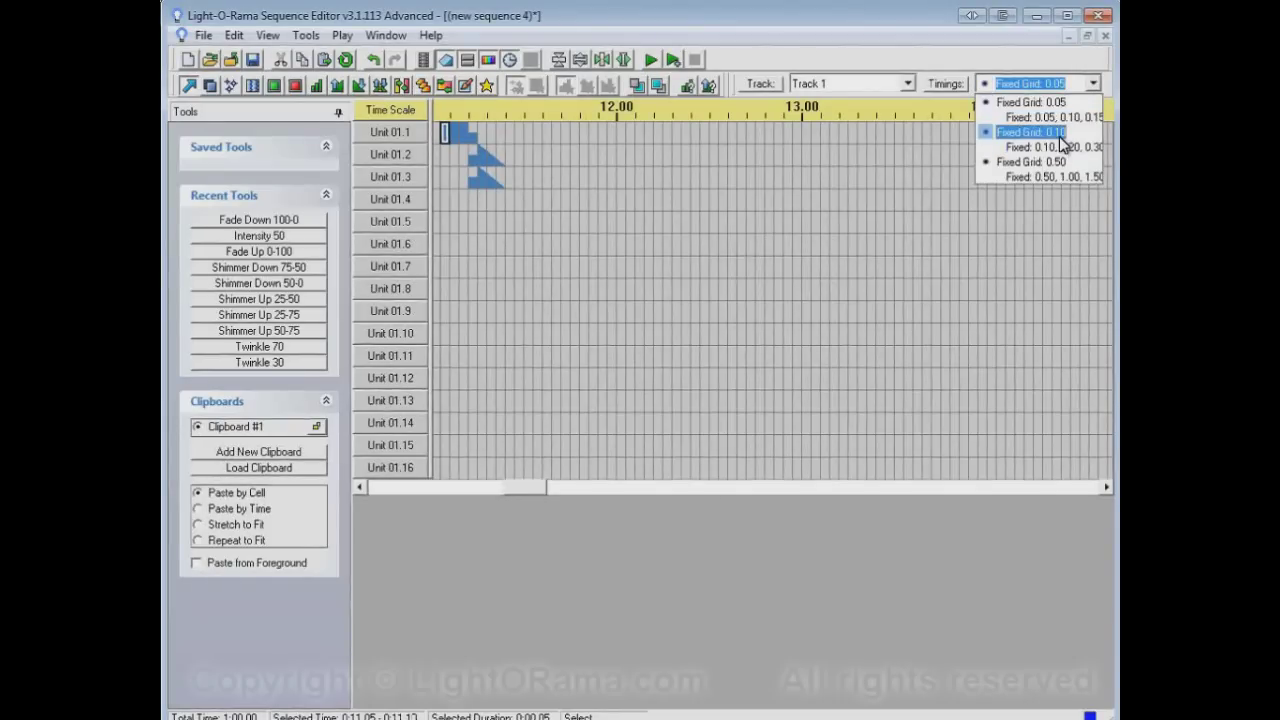
click(1058, 131)
right_click(551, 137)
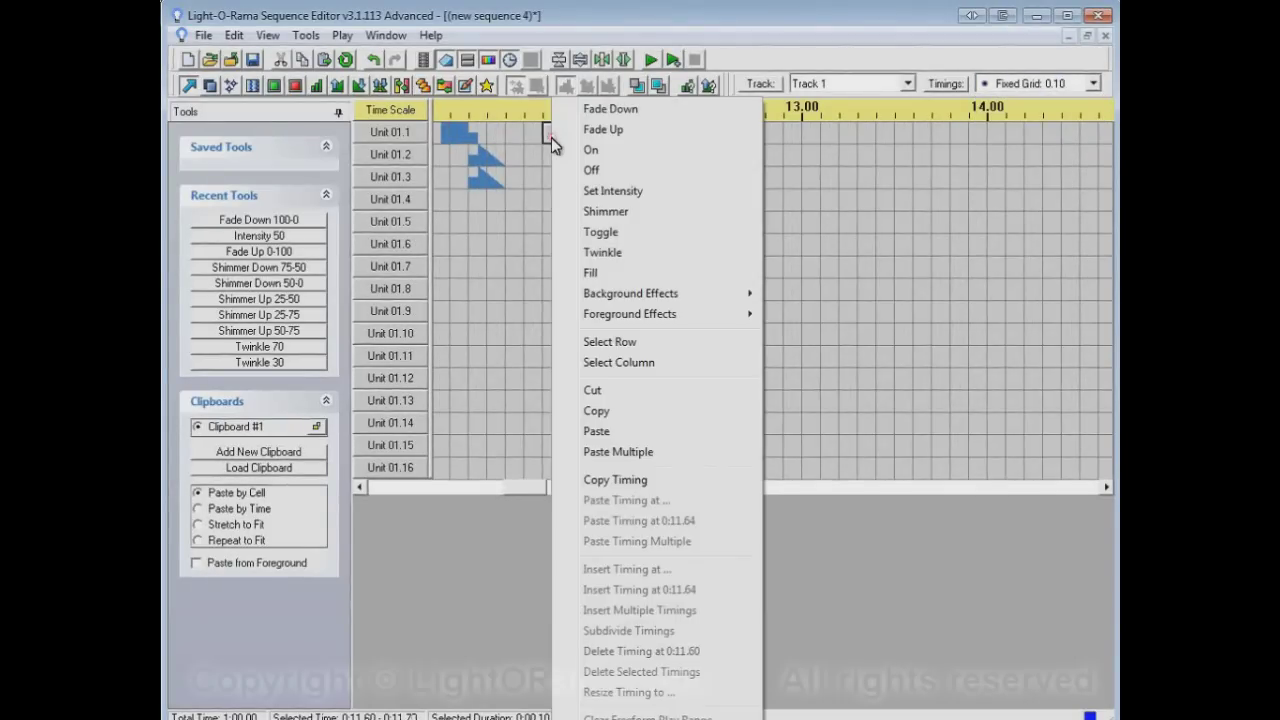
click(604, 430)
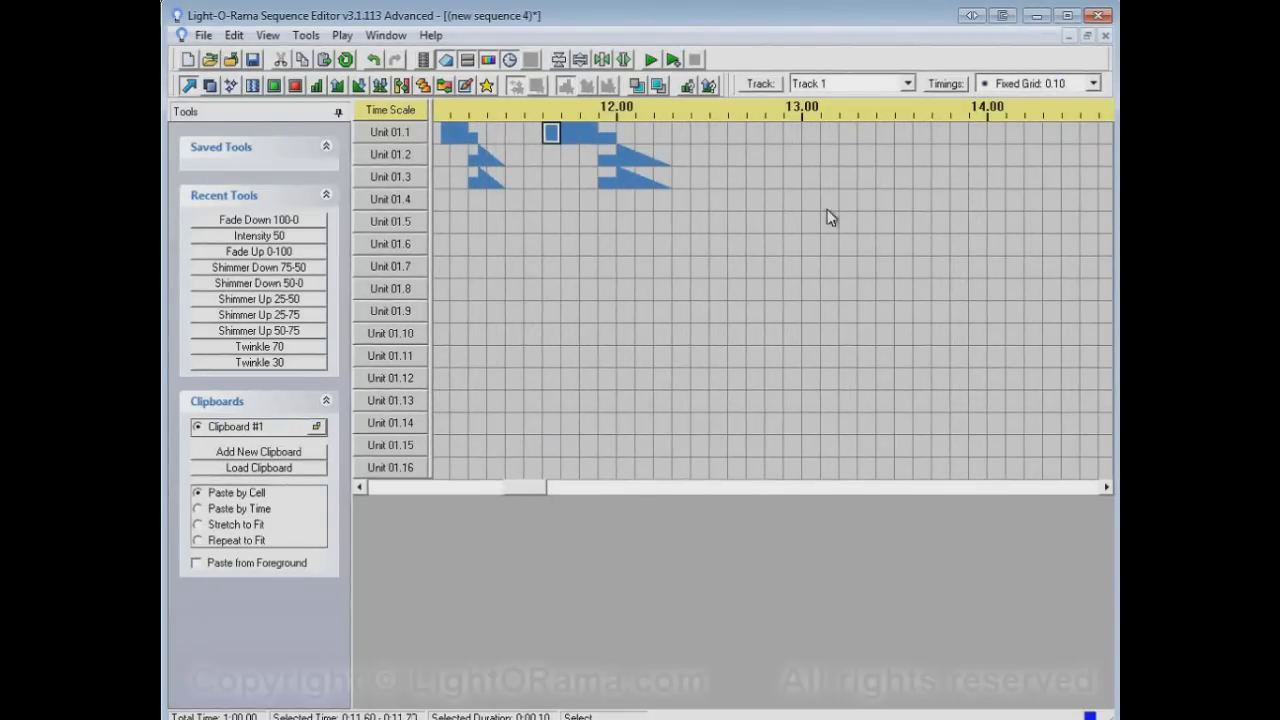
Set the grid to 0.50 and paste the pattern at 12.50 on Unit 01.1
click(1093, 86)
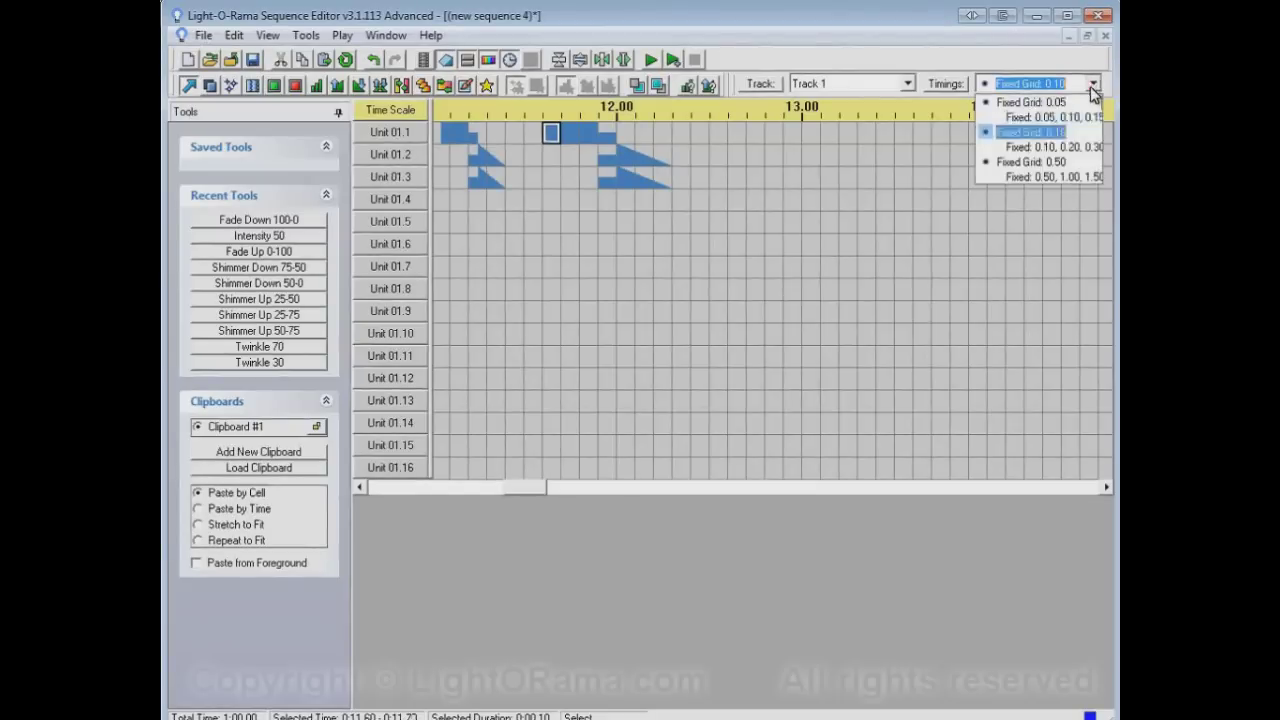
click(1038, 165)
right_click(760, 137)
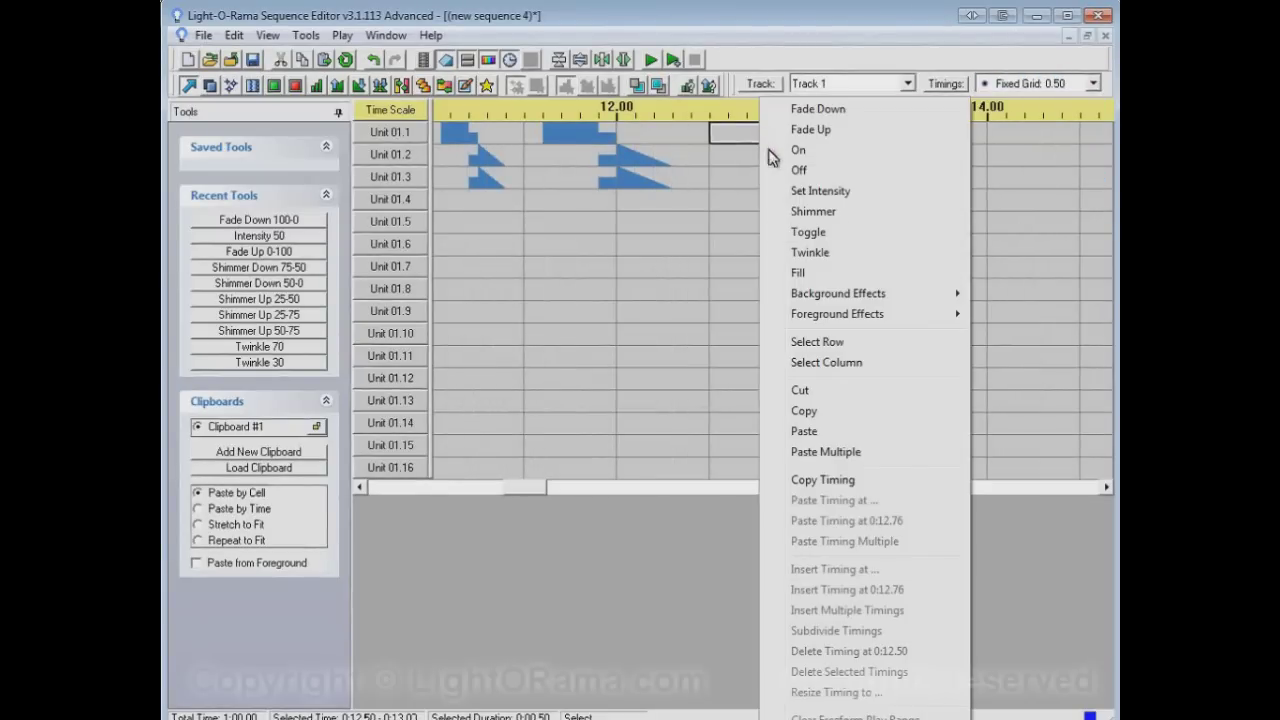
click(812, 433)
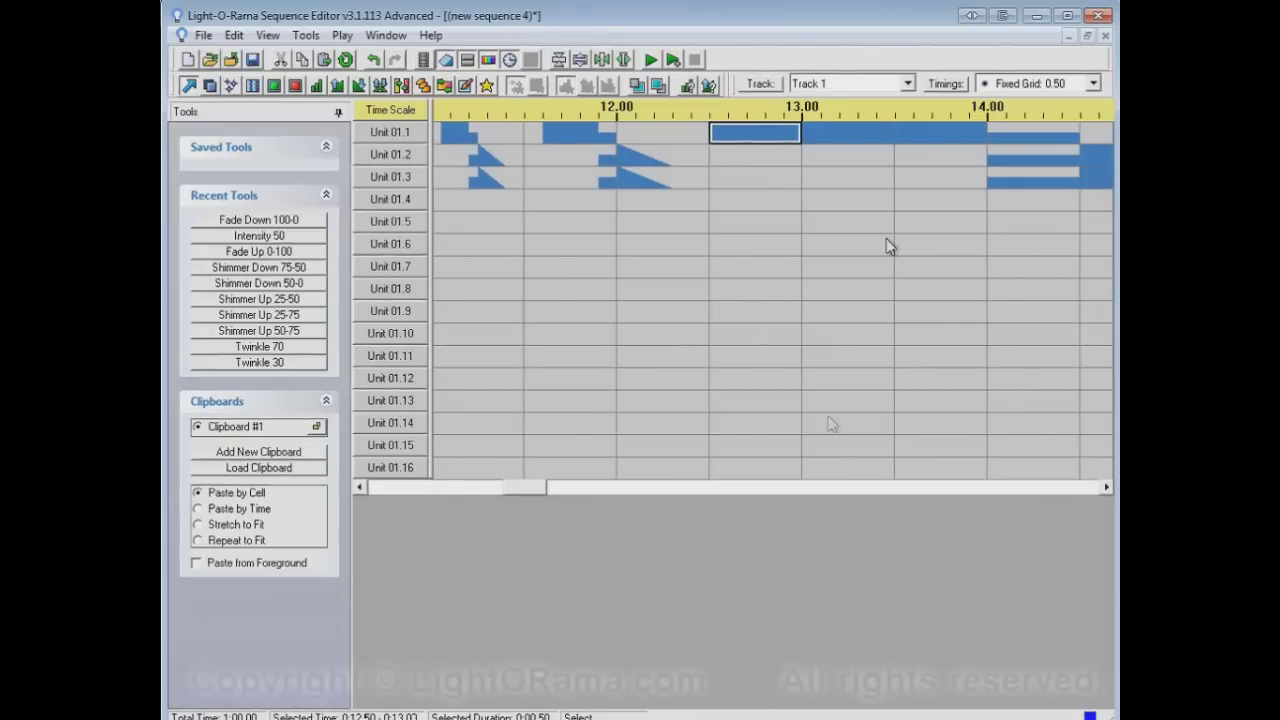
click(266, 510)
Paste by time at 11.00 on Unit 01.5, then stretch a copy across Unit 01.9 from 11.00–14.50
right_click(475, 238)
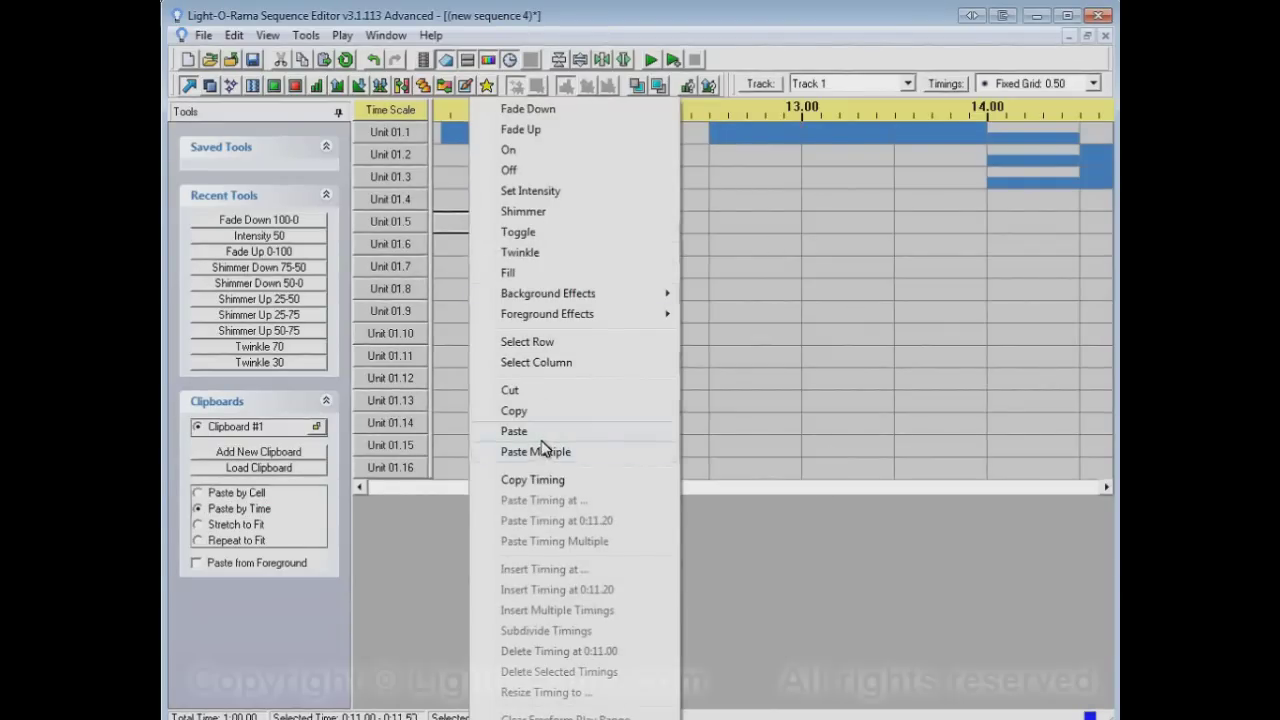
click(514, 431)
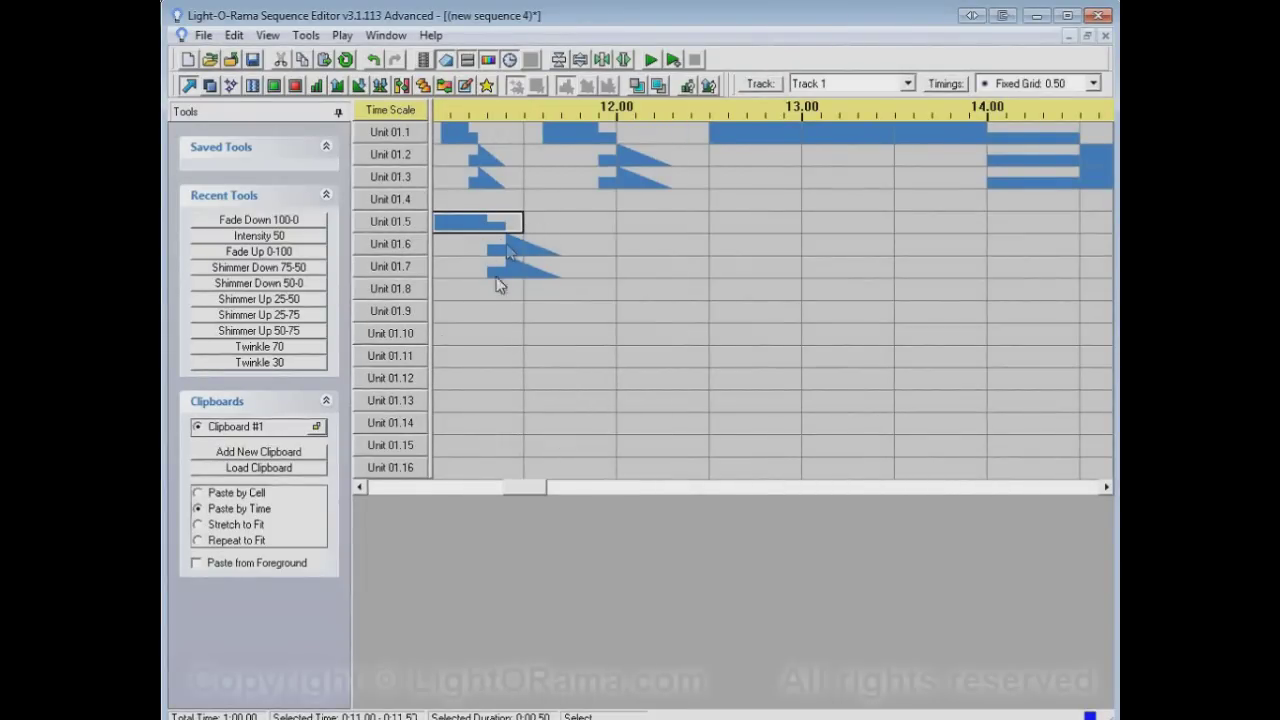
click(250, 525)
drag(461, 313, 1010, 313)
right_click(1010, 313)
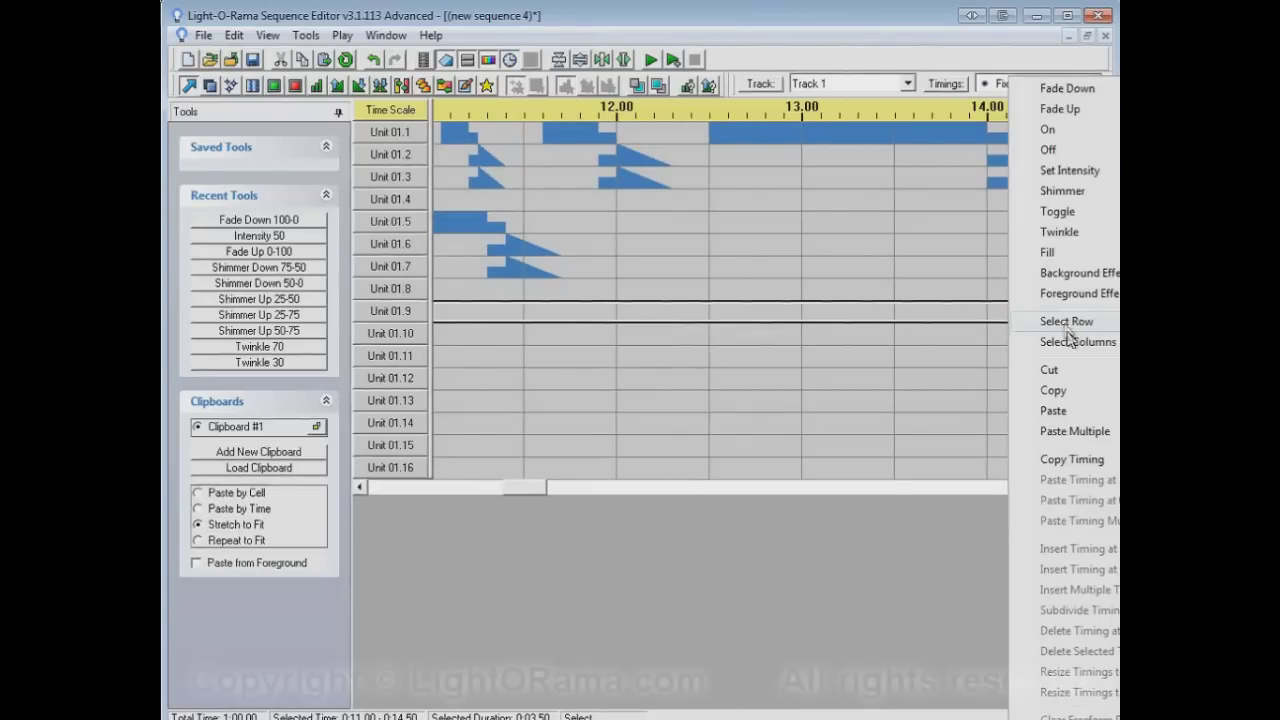
click(1057, 411)
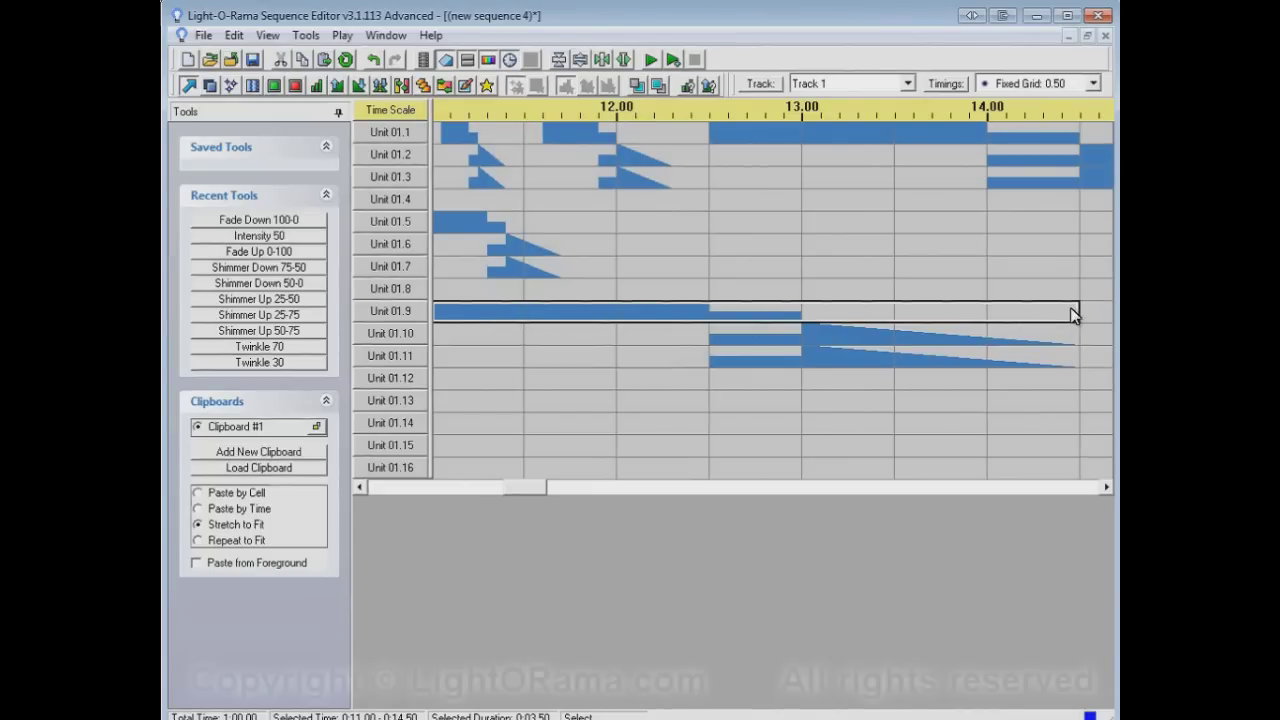
Stretch-paste the pattern into the Unit 01.5 cell at 12.50–13.00
click(728, 221)
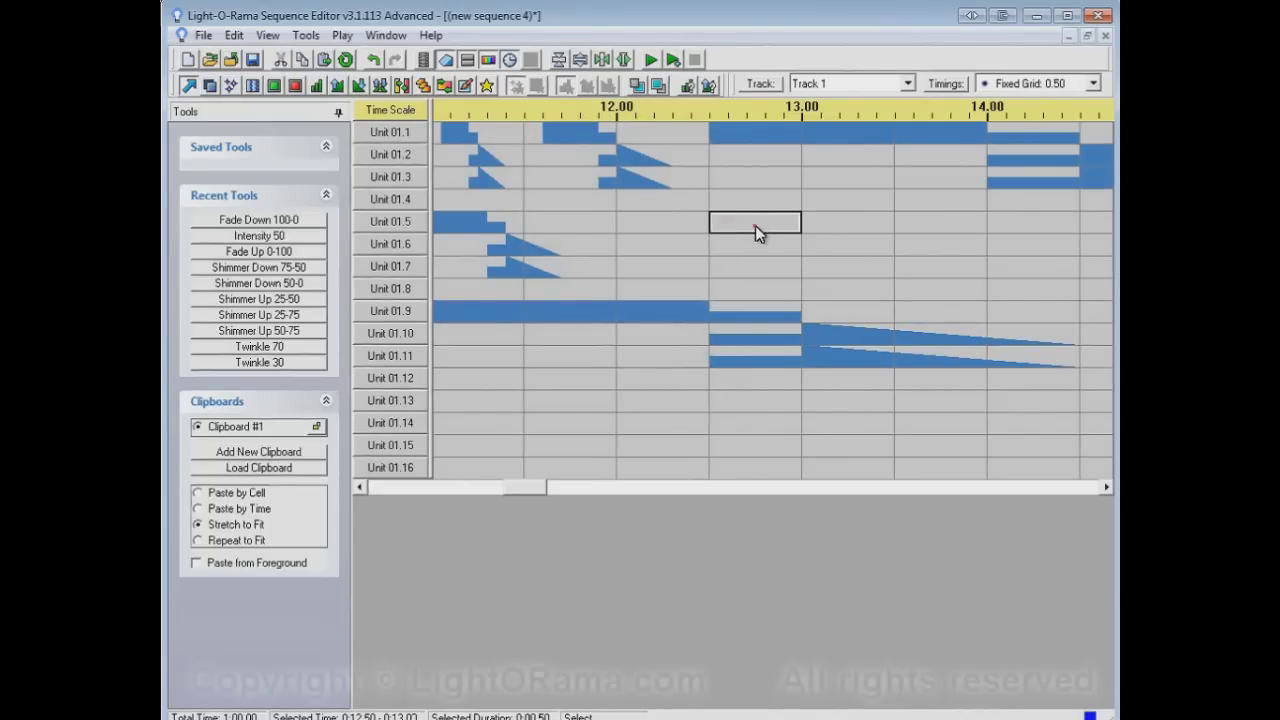
right_click(755, 225)
click(825, 433)
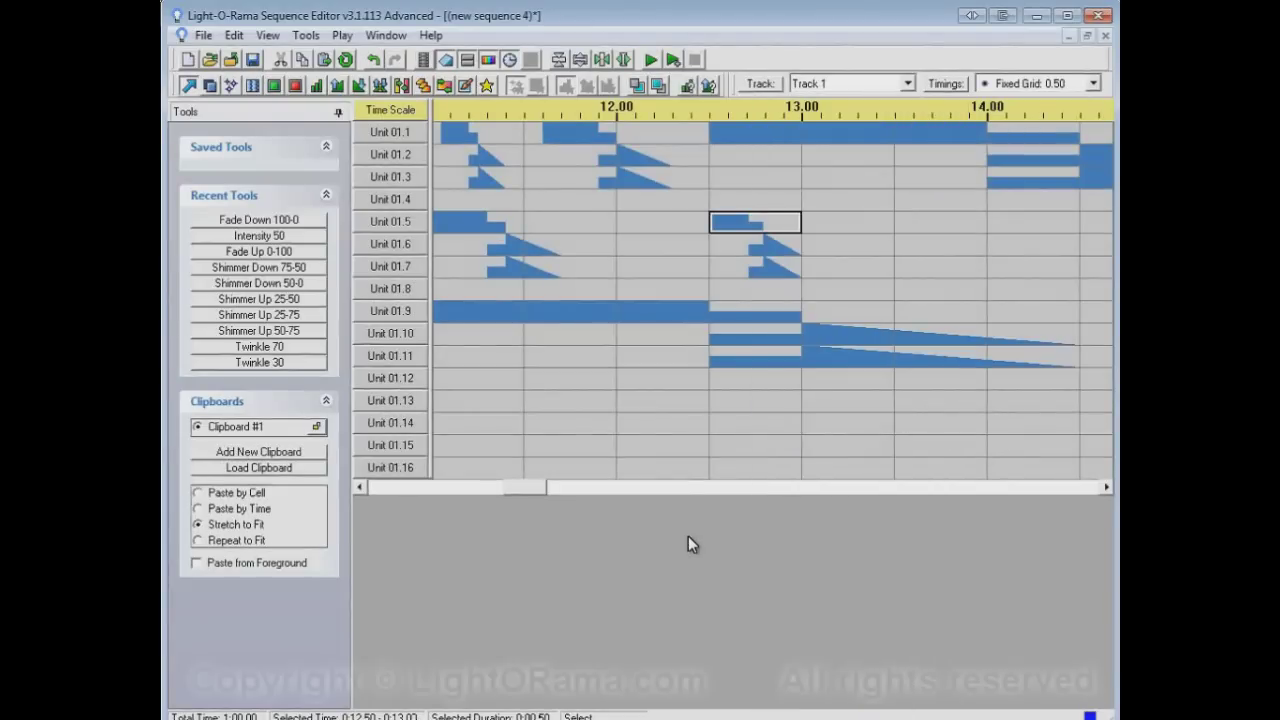
click(266, 540)
Repeat the pattern five times across Unit 01.13 from 11.00 to 14.50
drag(472, 408, 1040, 414)
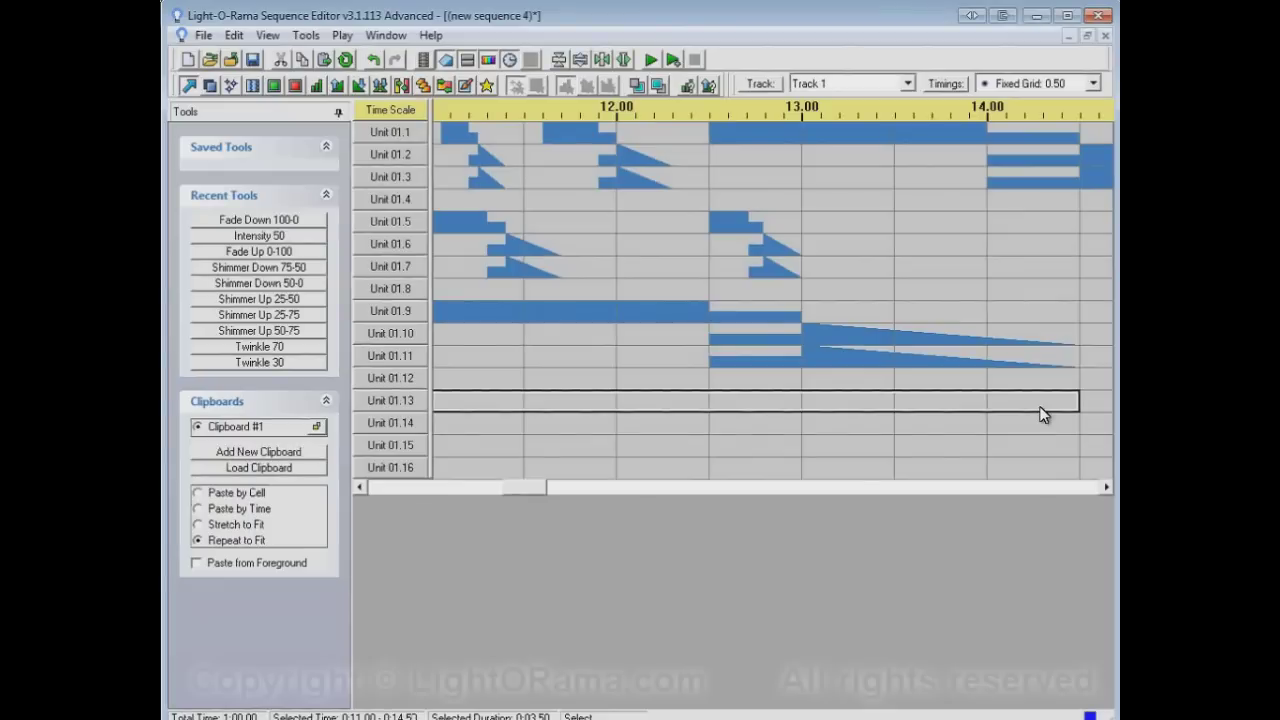
right_click(1014, 404)
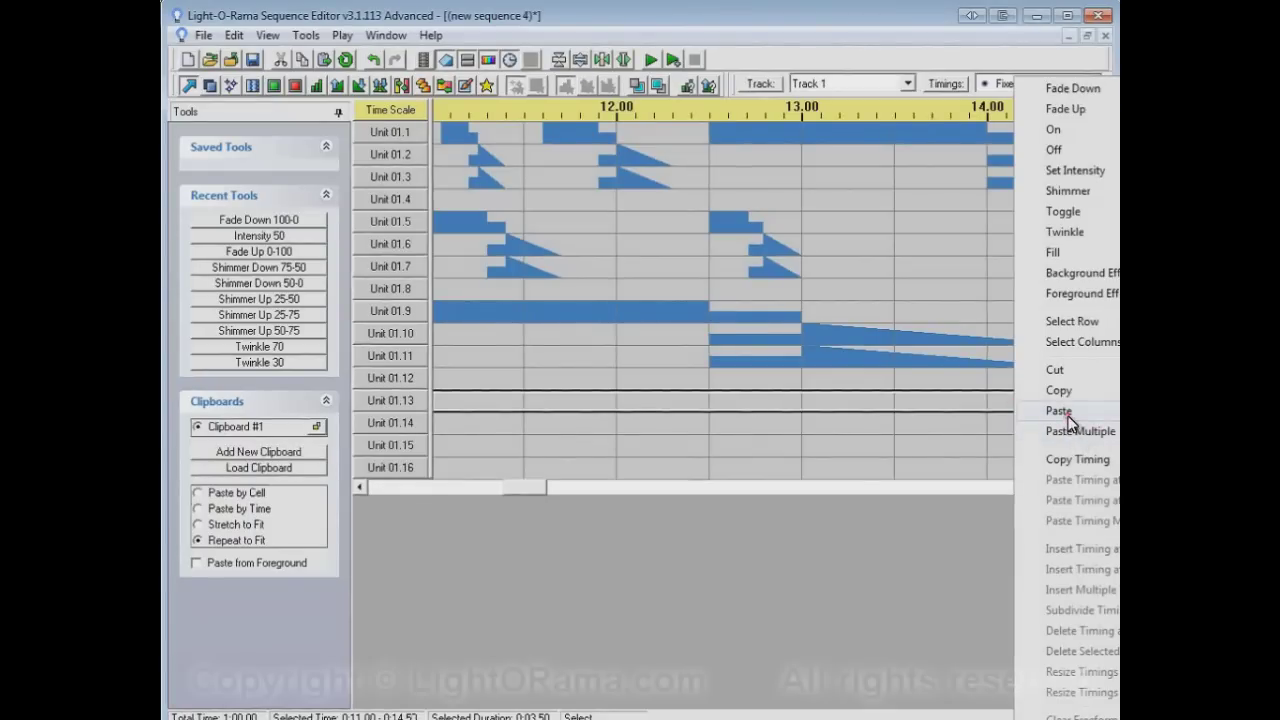
click(1060, 411)
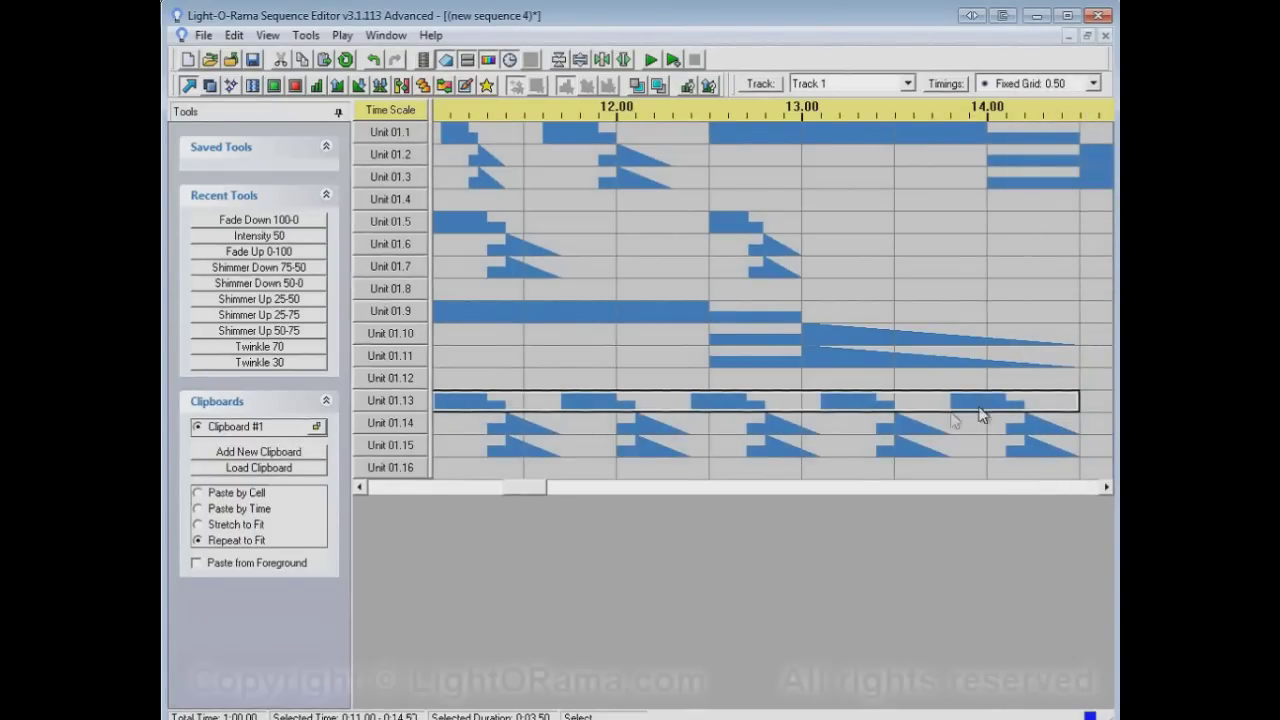